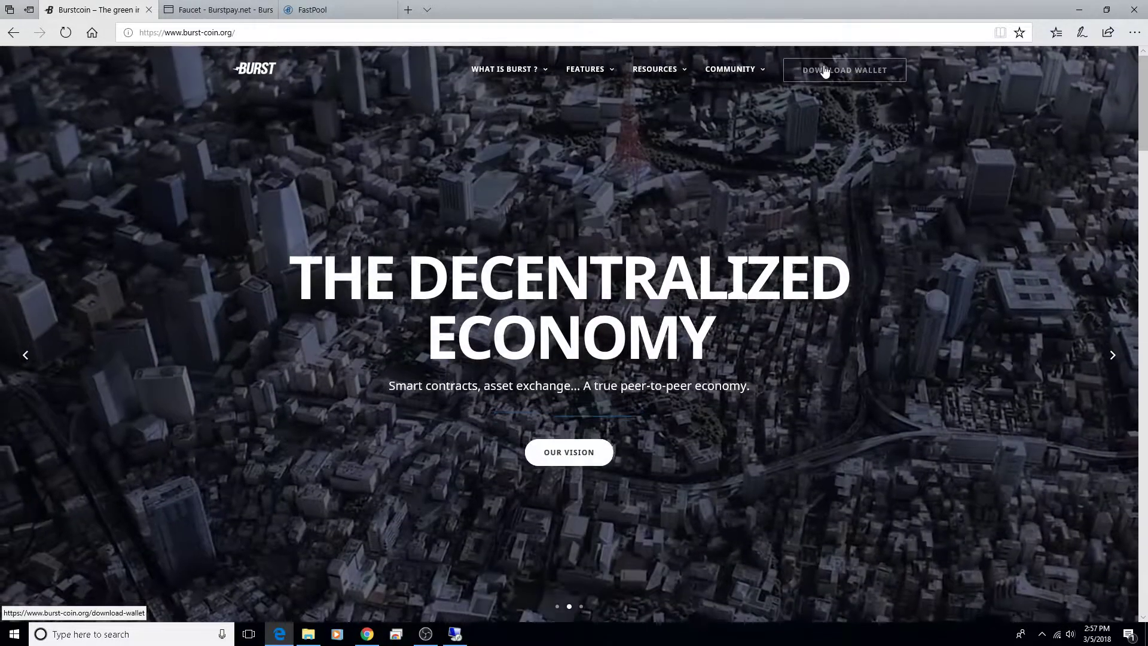
Open burst-coin.org's download-wallet page and highlight the Windows Qbundle plotting and mining description
left_click(826, 71)
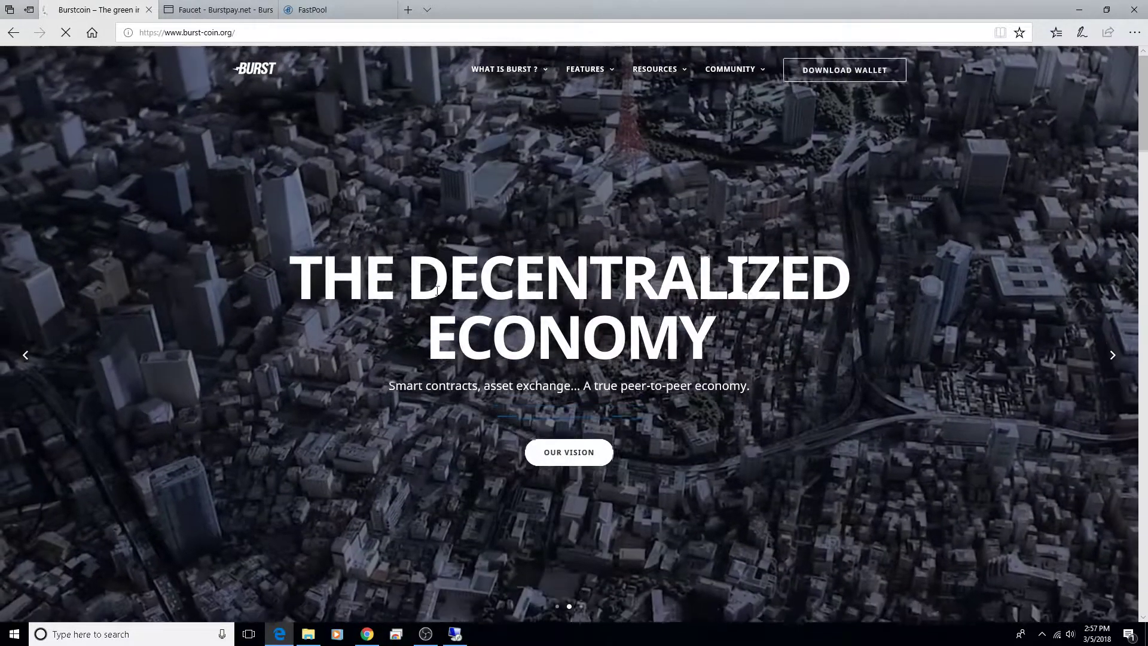
scroll(198, 333, "down", 3)
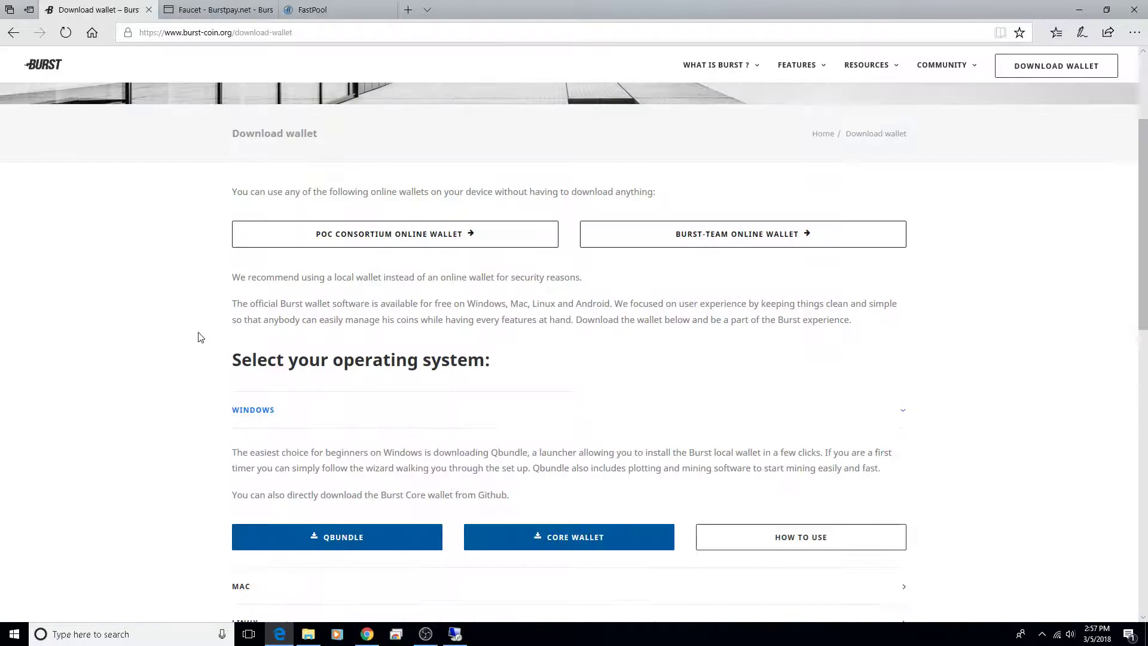
scroll(161, 369, "down", 3)
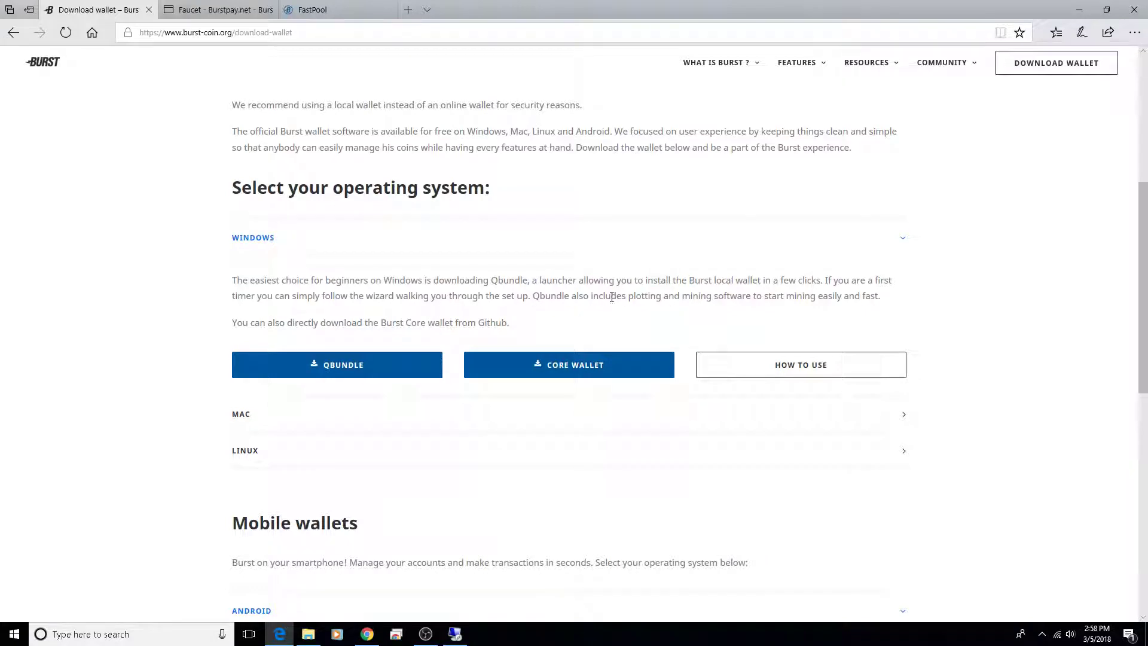
left_click_drag(613, 297, 769, 296)
left_click(618, 335)
scroll(179, 428, "down", 7)
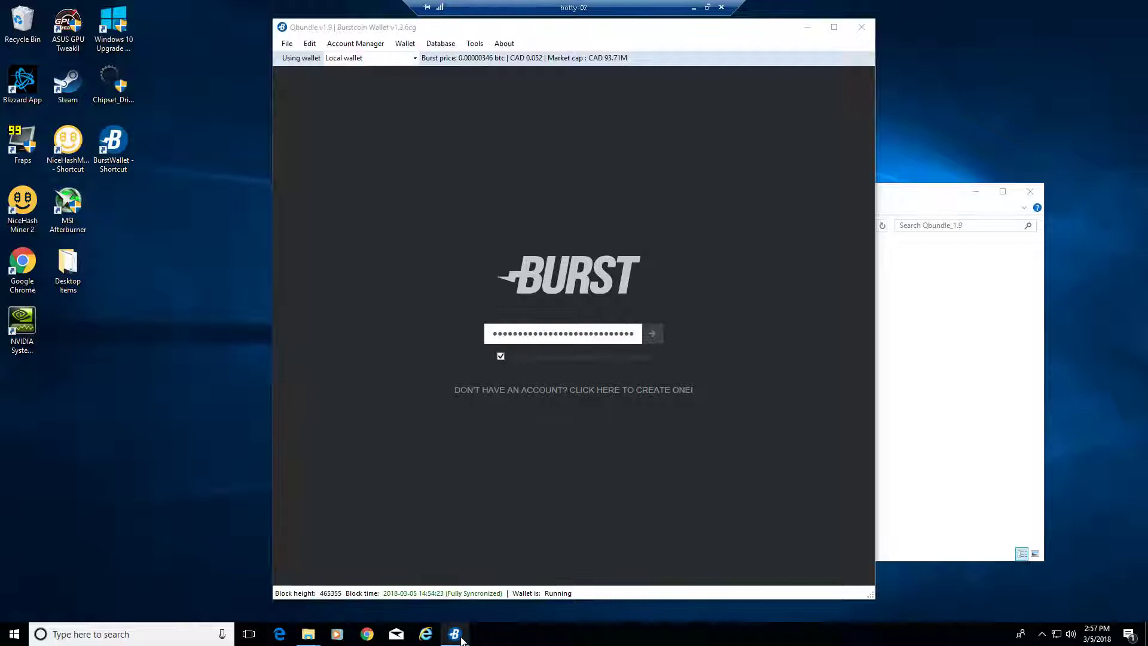
Open Downloads in File Explorer and select the Qbundle_1.9 zip, burst_db zip and extracted burst_db folder
mouse_move(316, 639)
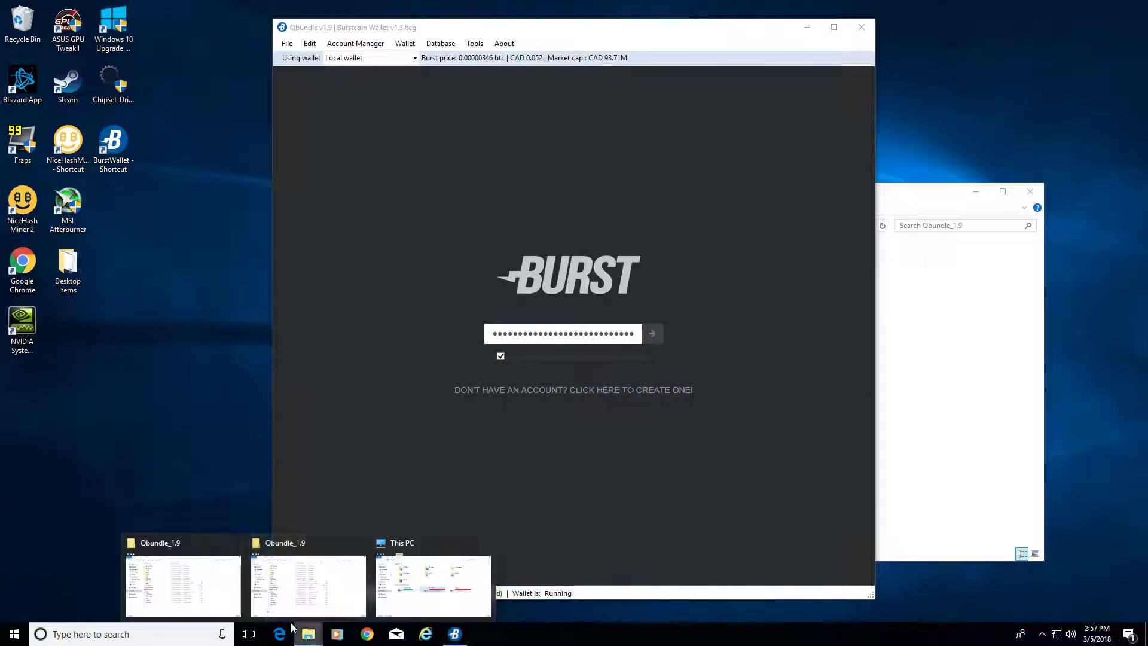
left_click(406, 594)
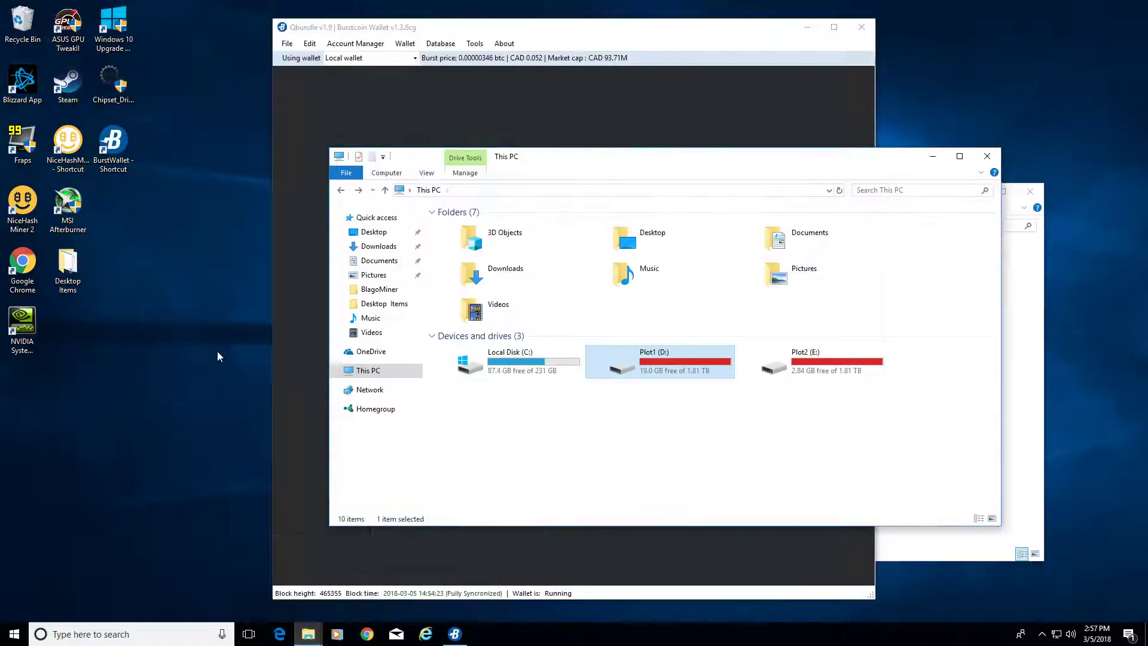
left_click(389, 246)
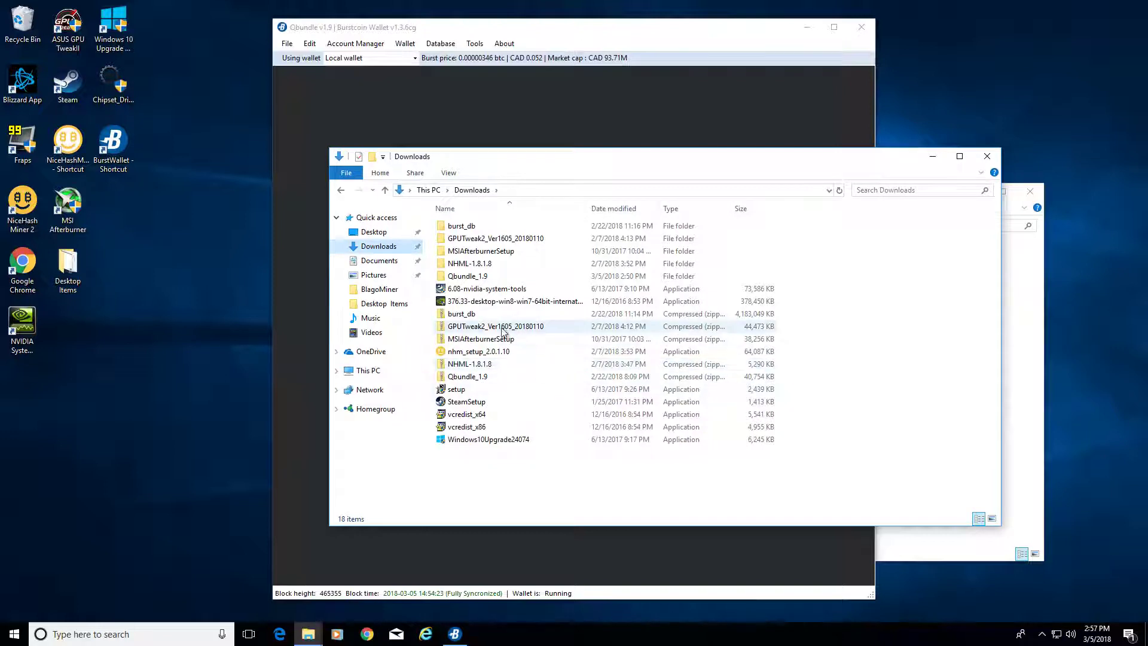
left_click(480, 379)
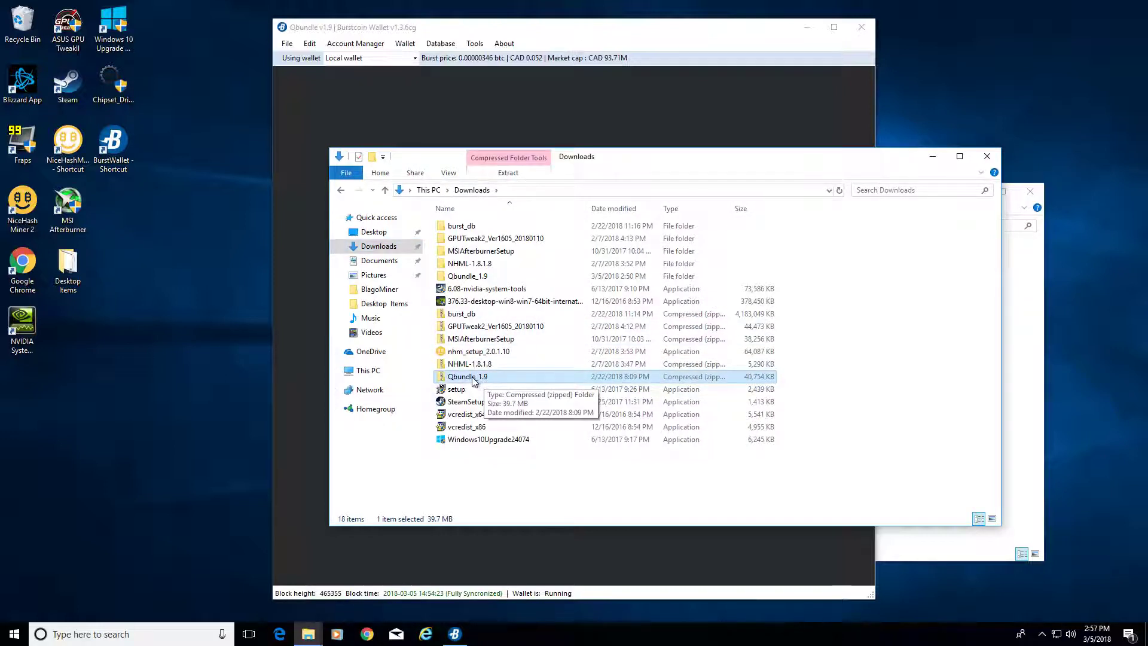
left_click(466, 316)
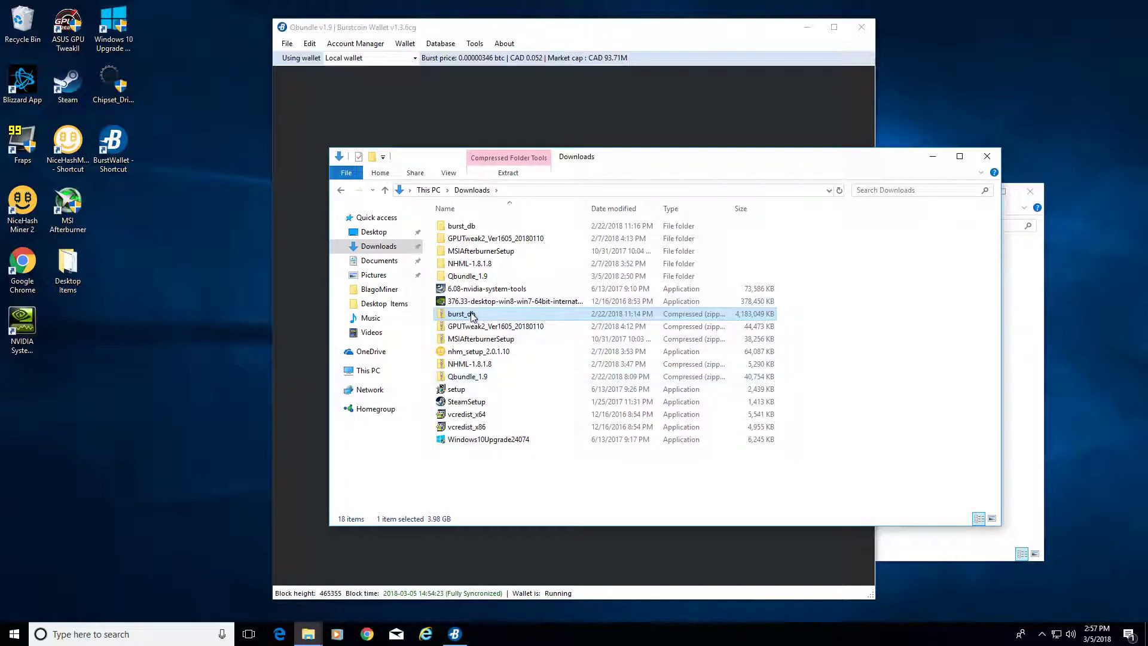
left_click(470, 228)
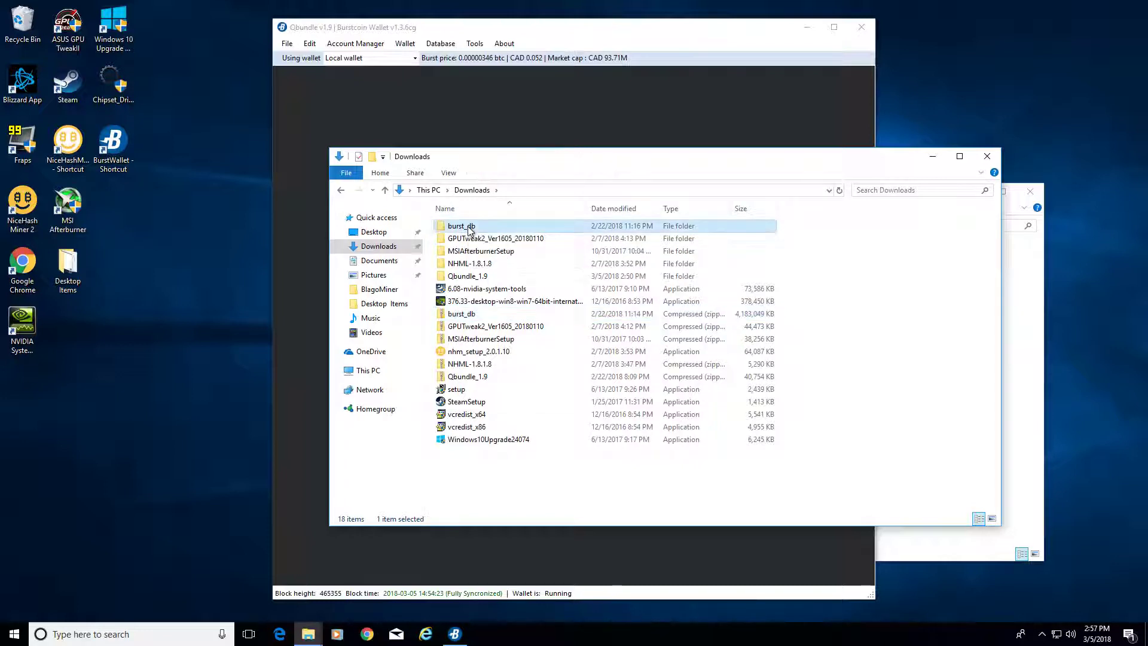
Browse the extracted Qbundle_1.9 folder, then minimize Explorer to reveal the wallet login
double_click(480, 278)
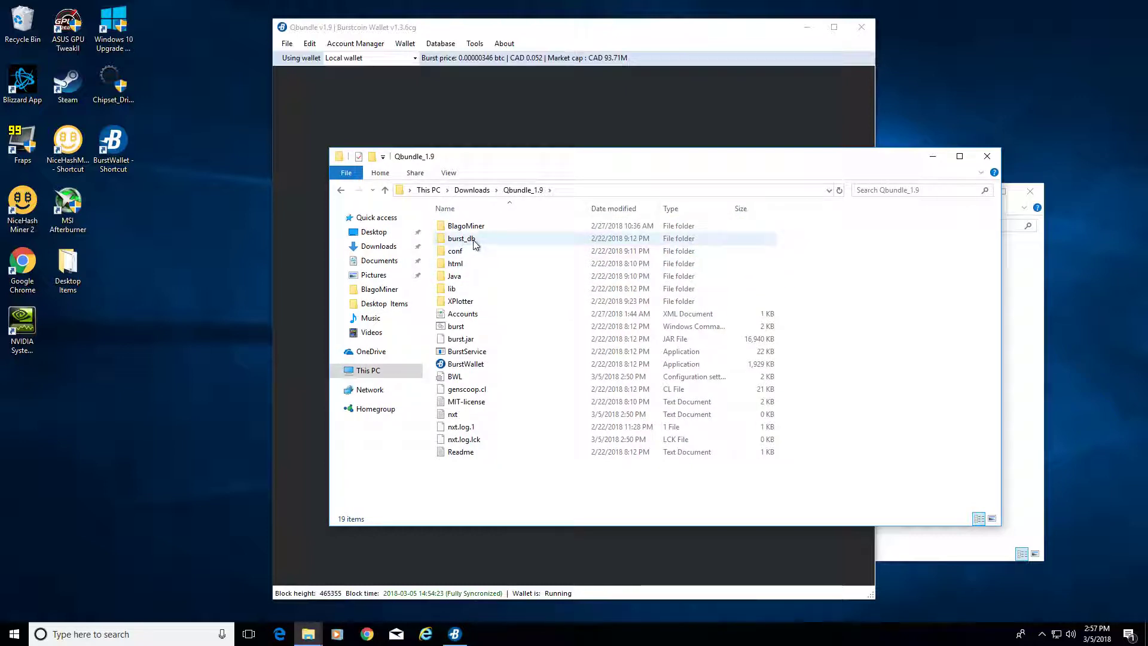
mouse_move(474, 241)
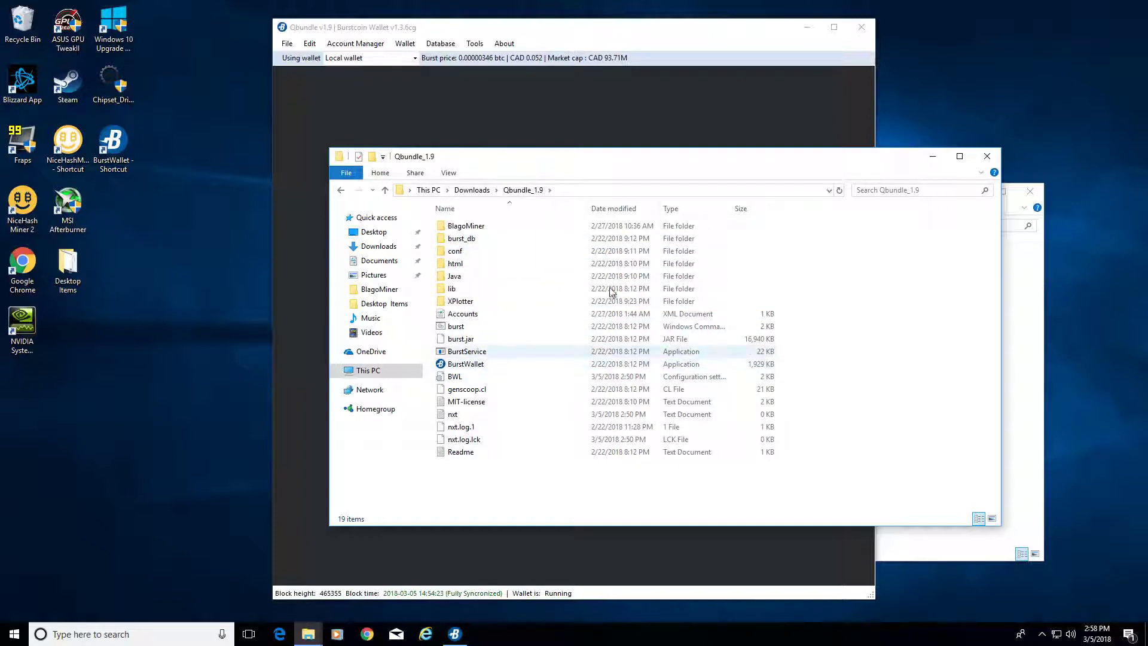
left_click(933, 156)
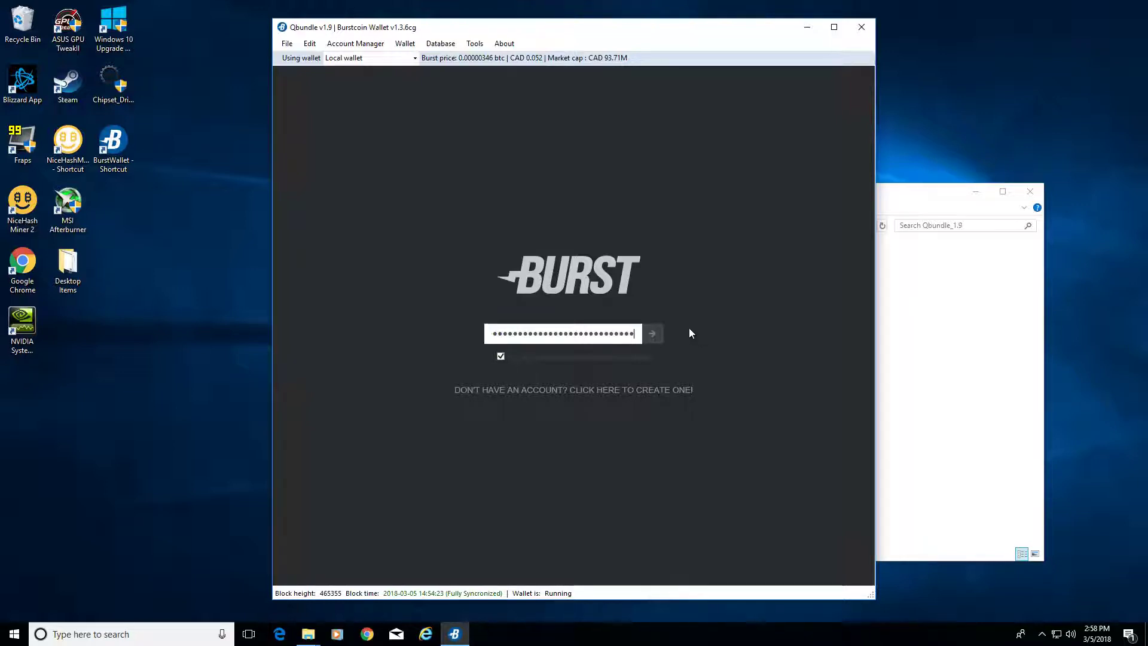
Submit the entered passphrase to log in to the Qbundle wallet
left_click(653, 334)
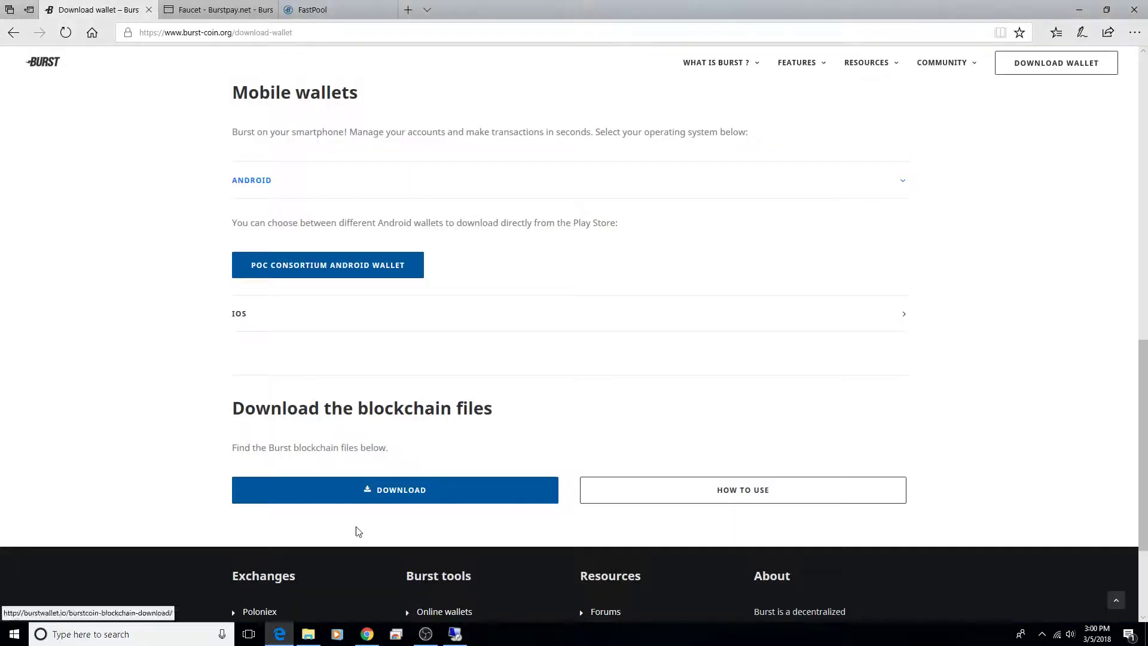
Switch to the FastPool tab showing the account's 9.3732 Burst balance across 30 rounds
left_click(312, 11)
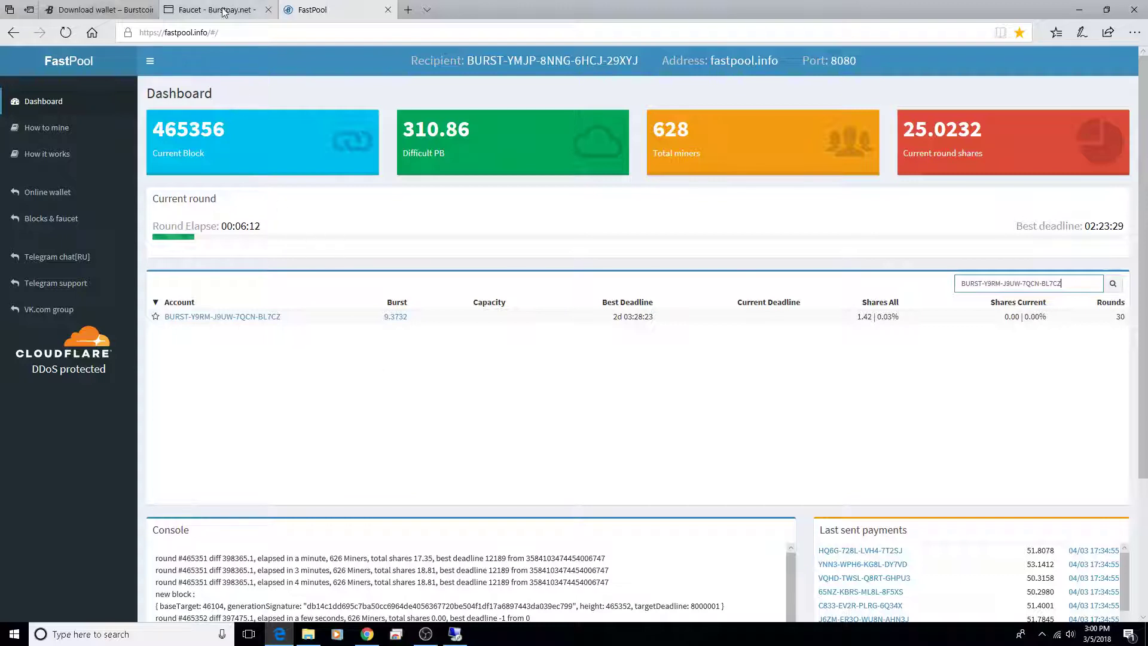
Return to the burst-coin.org Download wallet tab
mouse_move(222, 12)
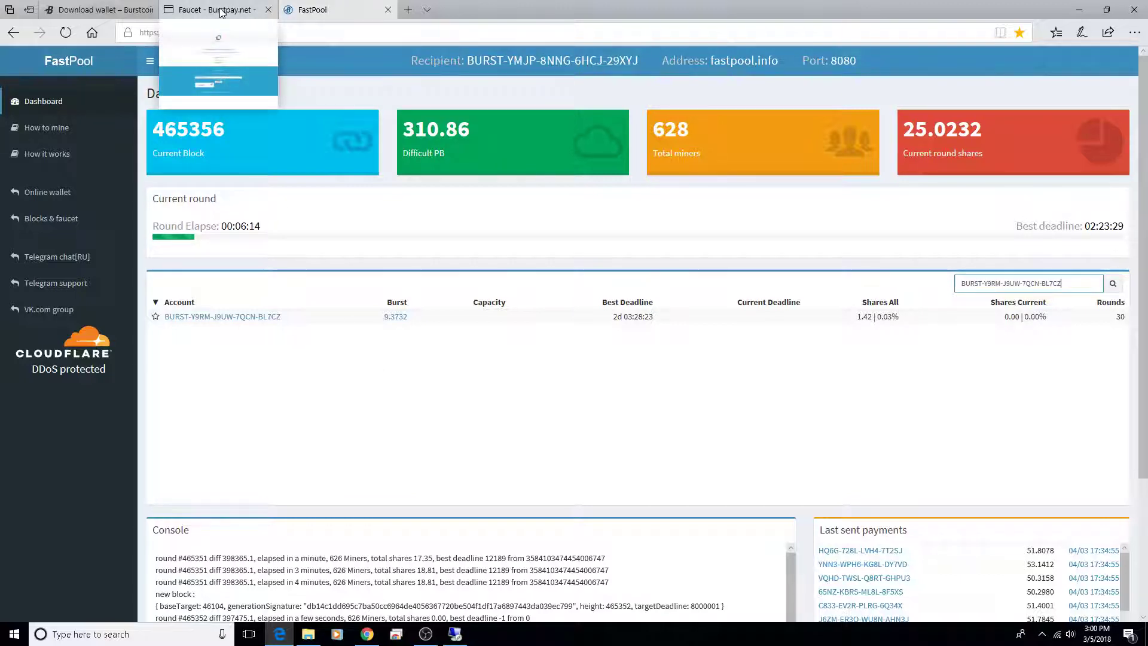
left_click(96, 10)
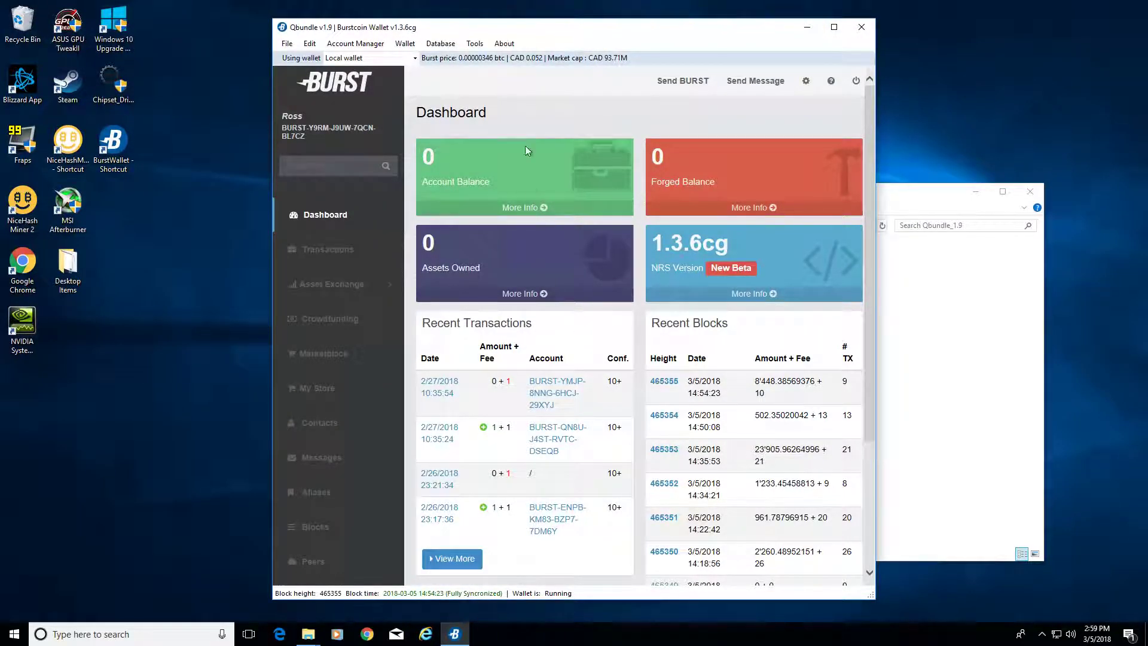
Open the Xplotter from Tools and set the plotfile location to C:\plot4
left_click(474, 45)
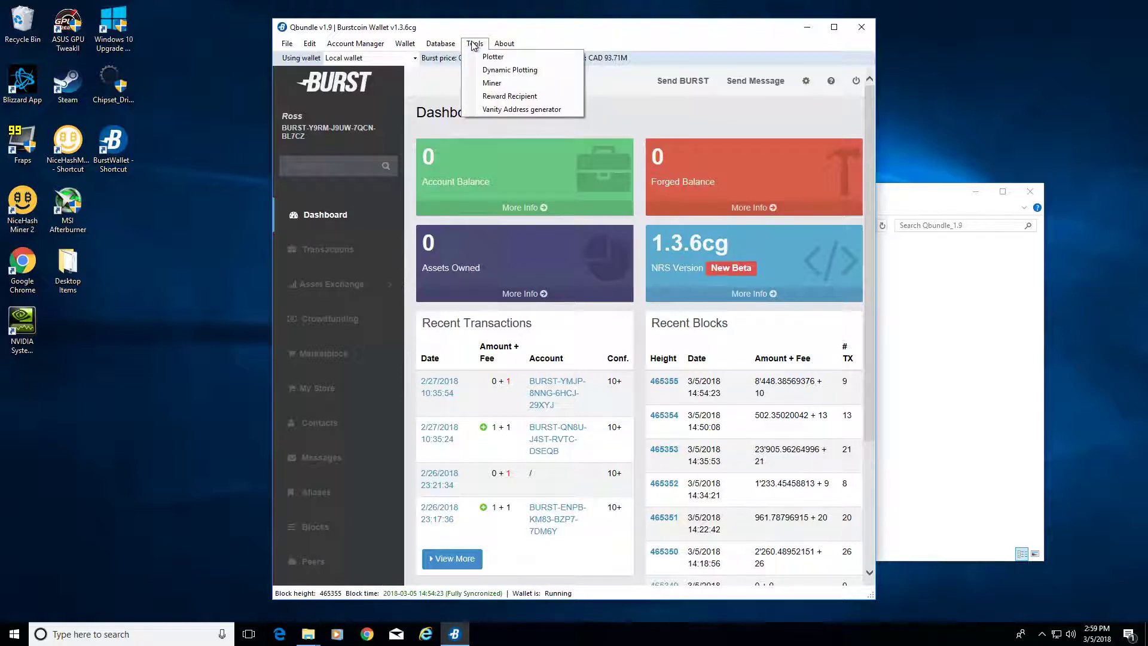
left_click(493, 57)
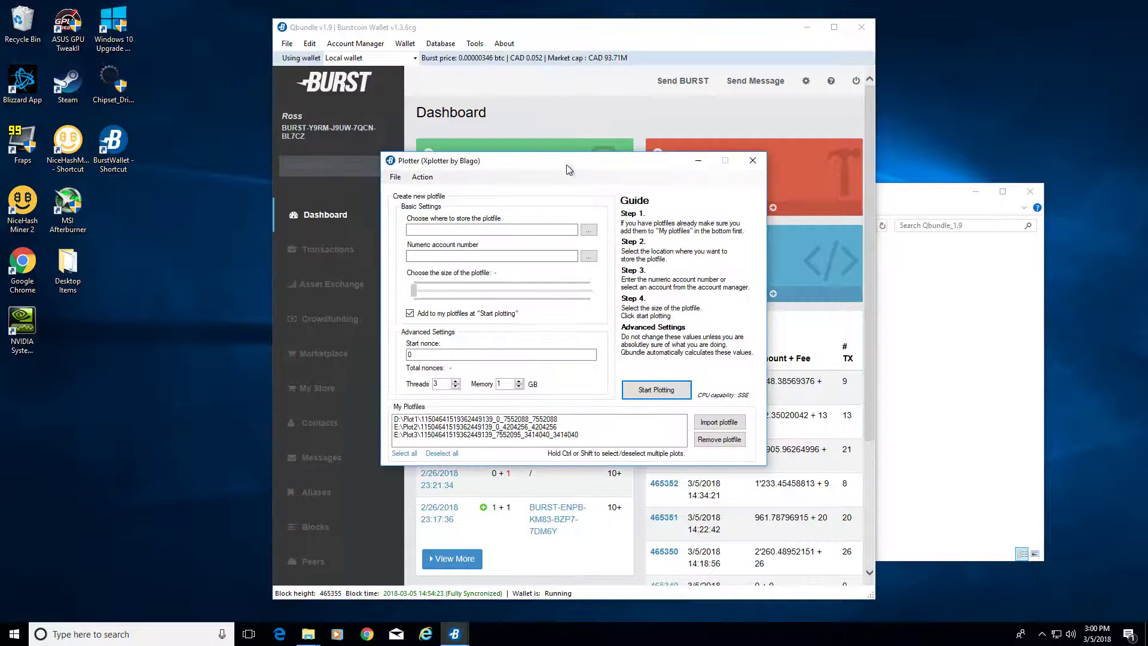
left_click_drag(568, 169, 646, 199)
left_click(671, 240)
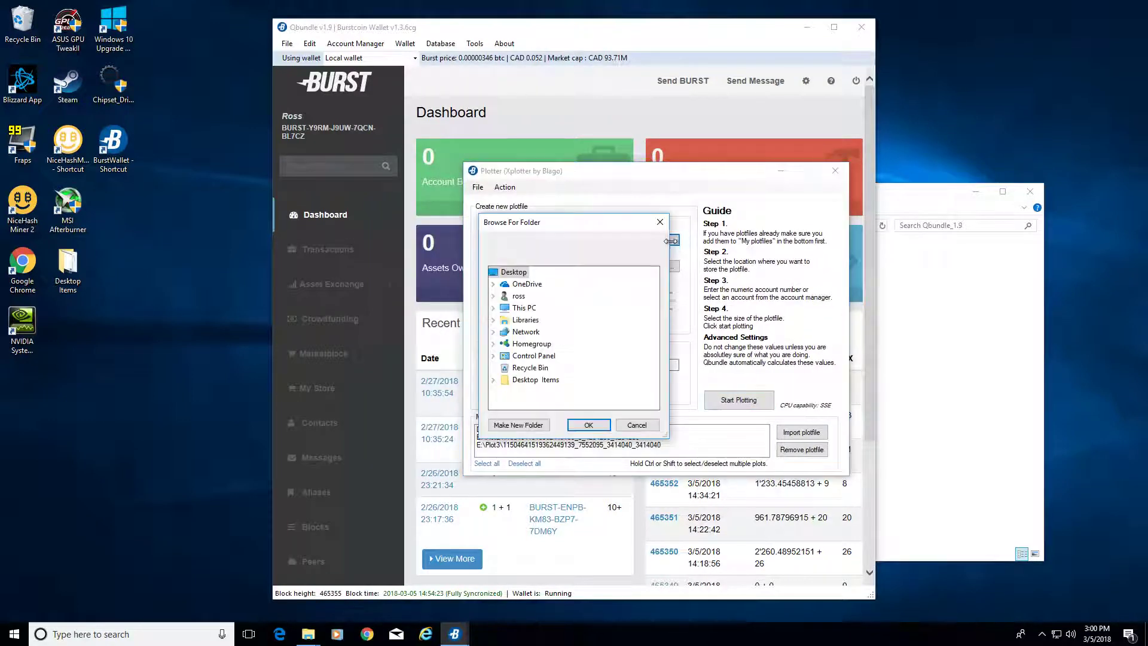
left_click(519, 309)
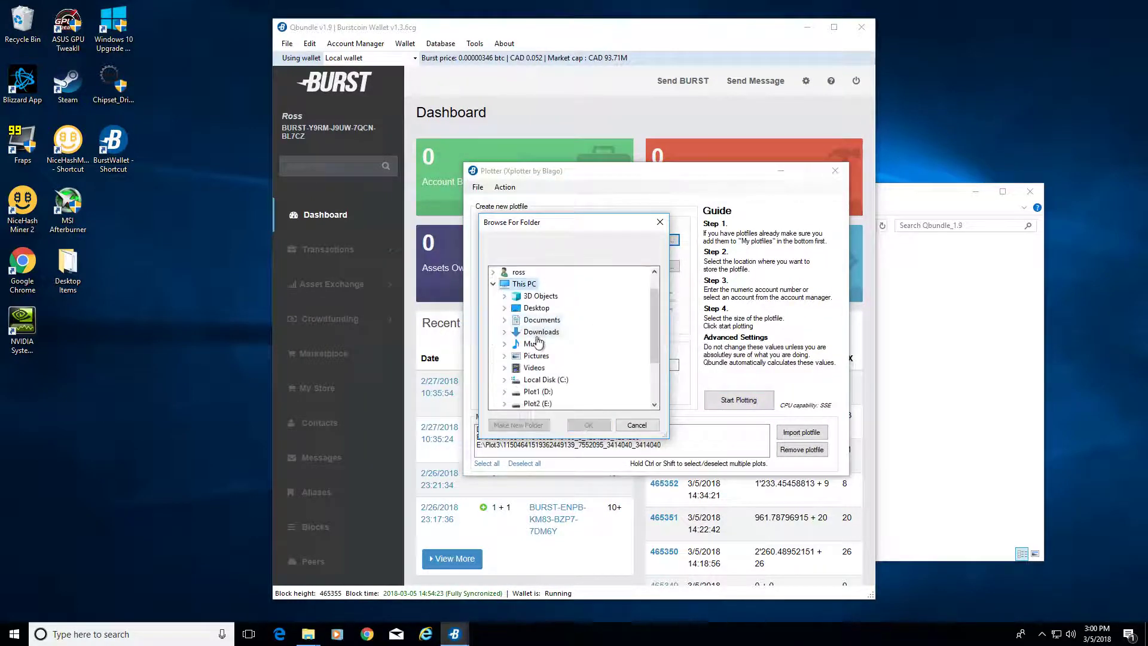
double_click(542, 380)
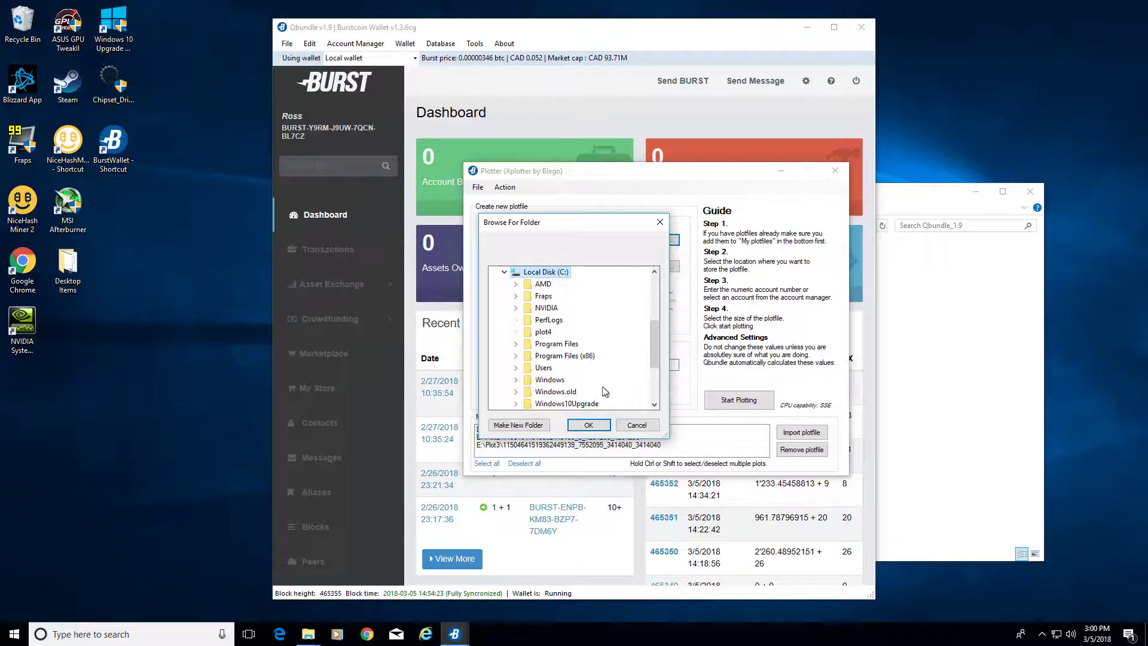
left_click(543, 332)
left_click(588, 425)
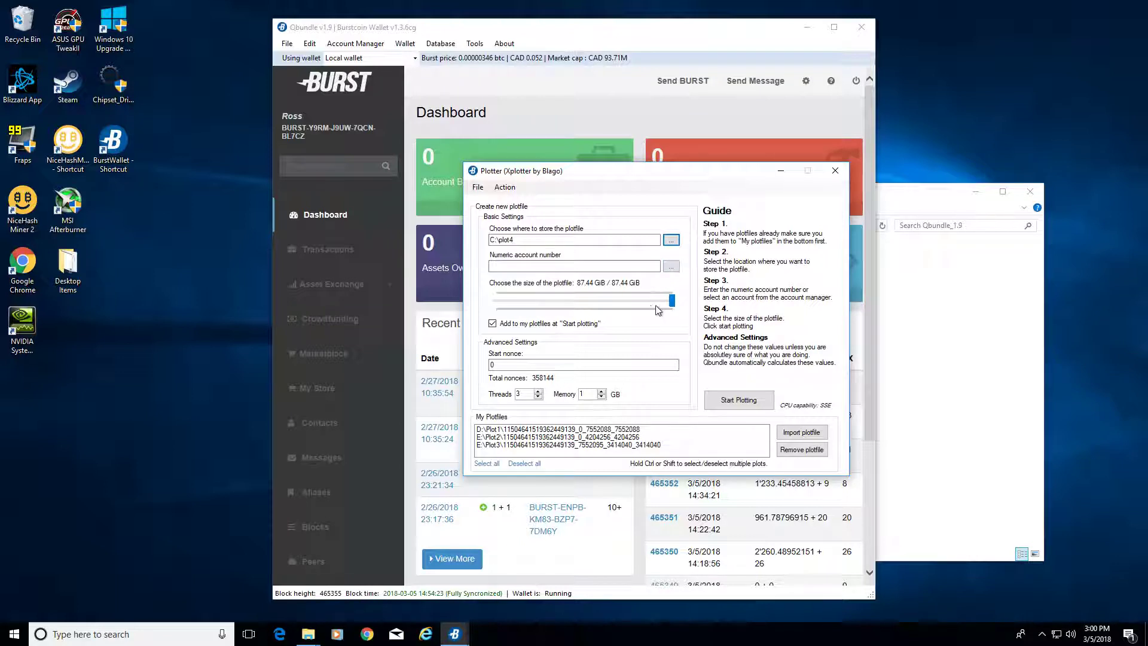
Nudge the size slider down to 86.25 GiB, giving 353271 nonces
mouse_move(672, 302)
left_mouse_down()
mouse_move(498, 303)
mouse_move(670, 304)
left_mouse_up()
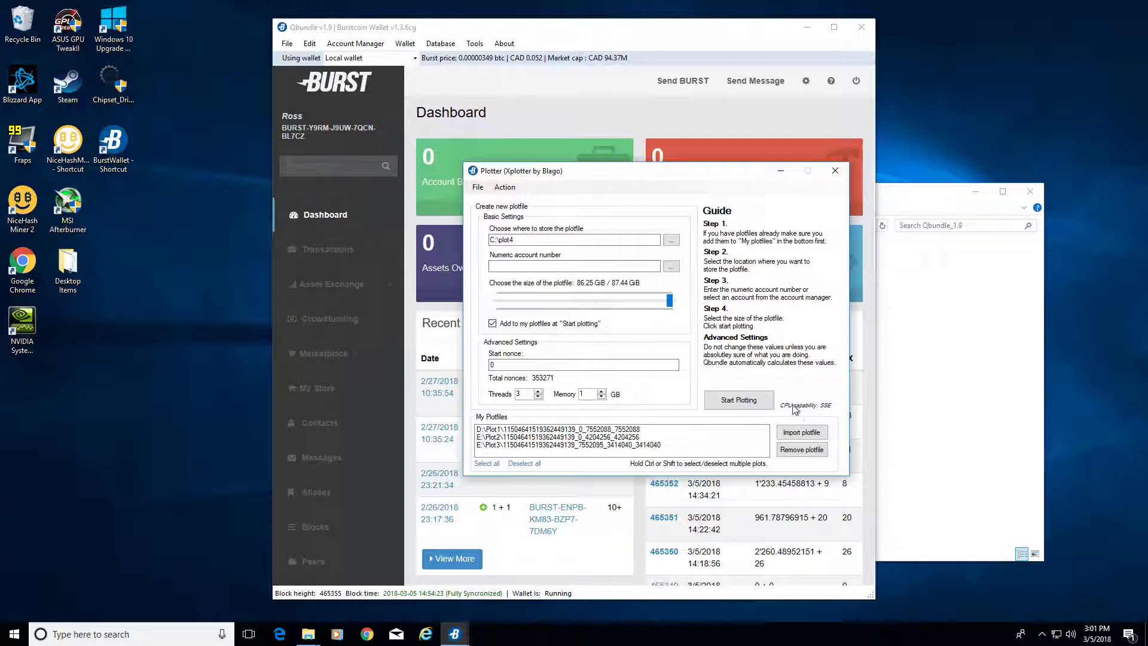
Close the plotter and open the Set Reward Recipient window beside the wallet
left_click(835, 172)
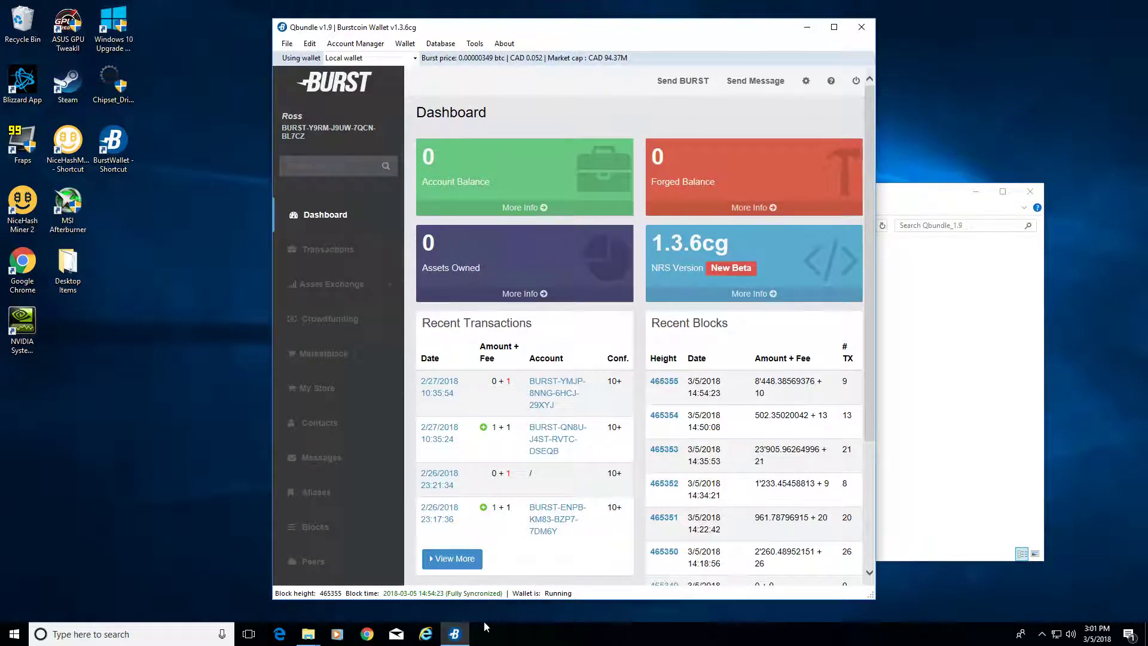
left_click(475, 44)
left_click(503, 97)
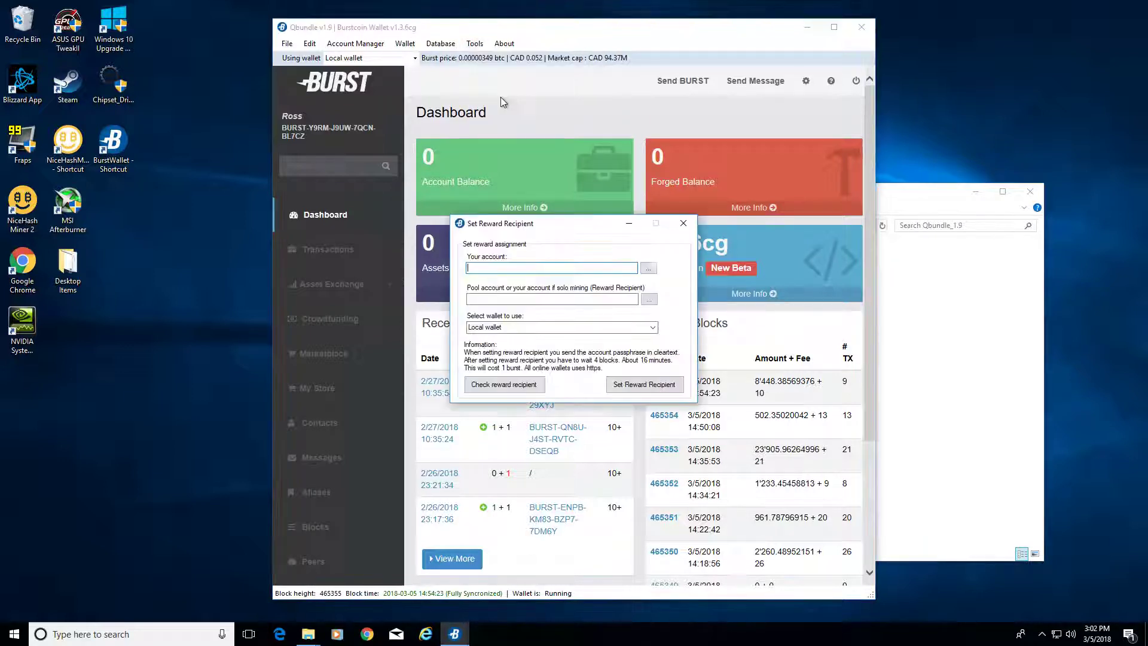
left_click_drag(582, 229, 936, 296)
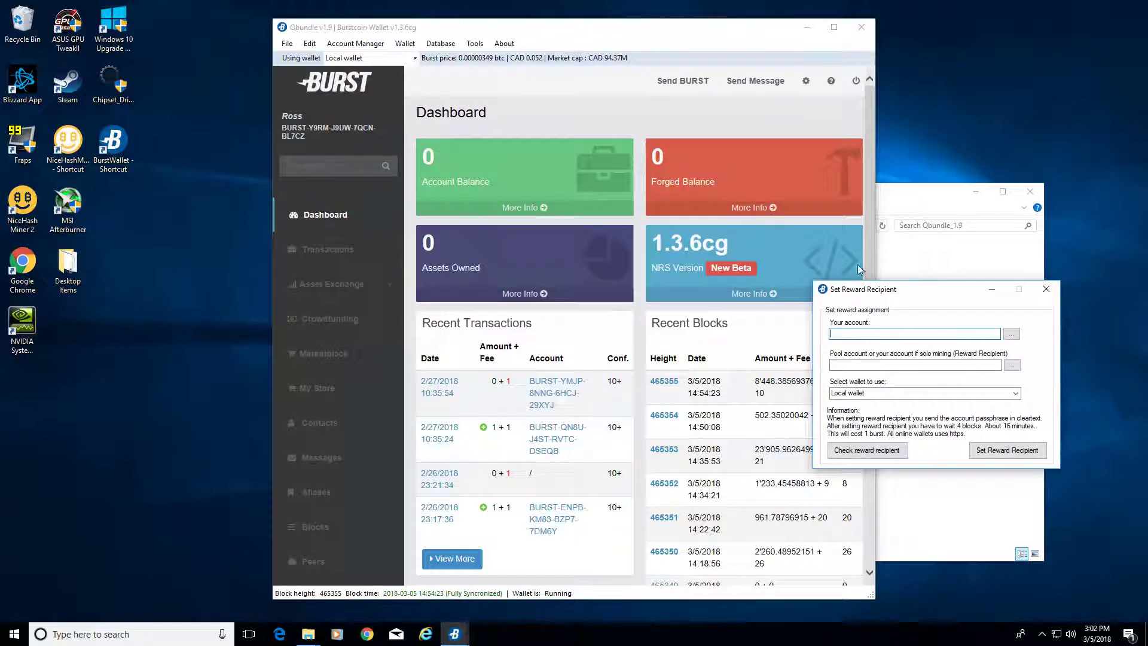
left_click_drag(523, 27, 299, 15)
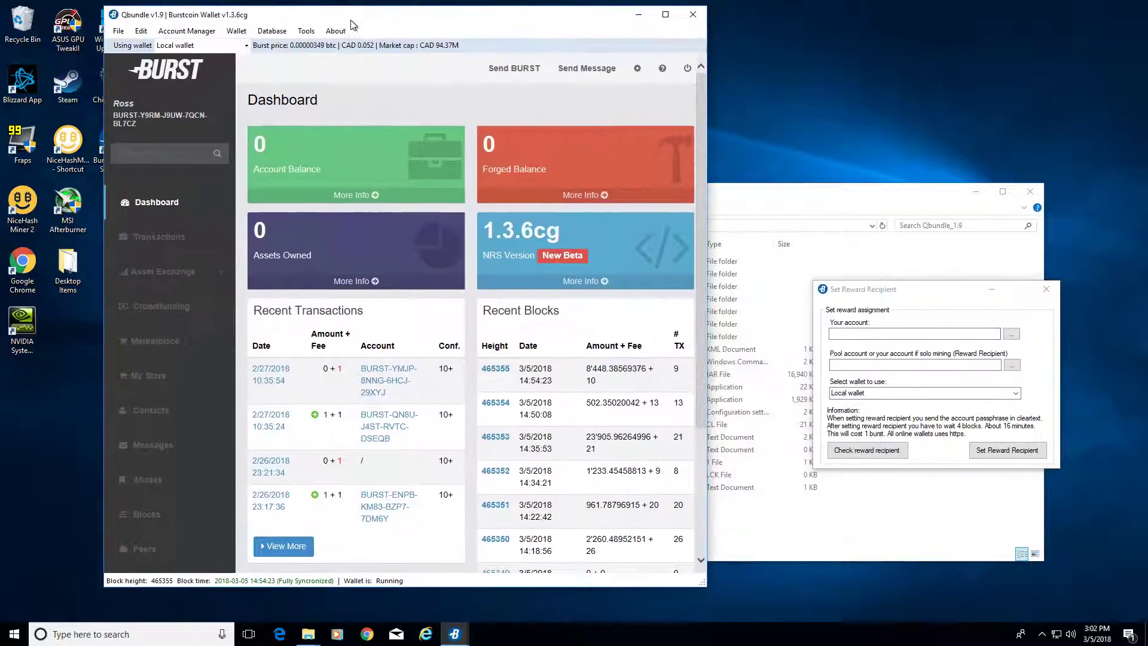
Set the Blago miner to pool mining with predefined Fastpool.info on port 8080
left_click(306, 31)
left_click(329, 70)
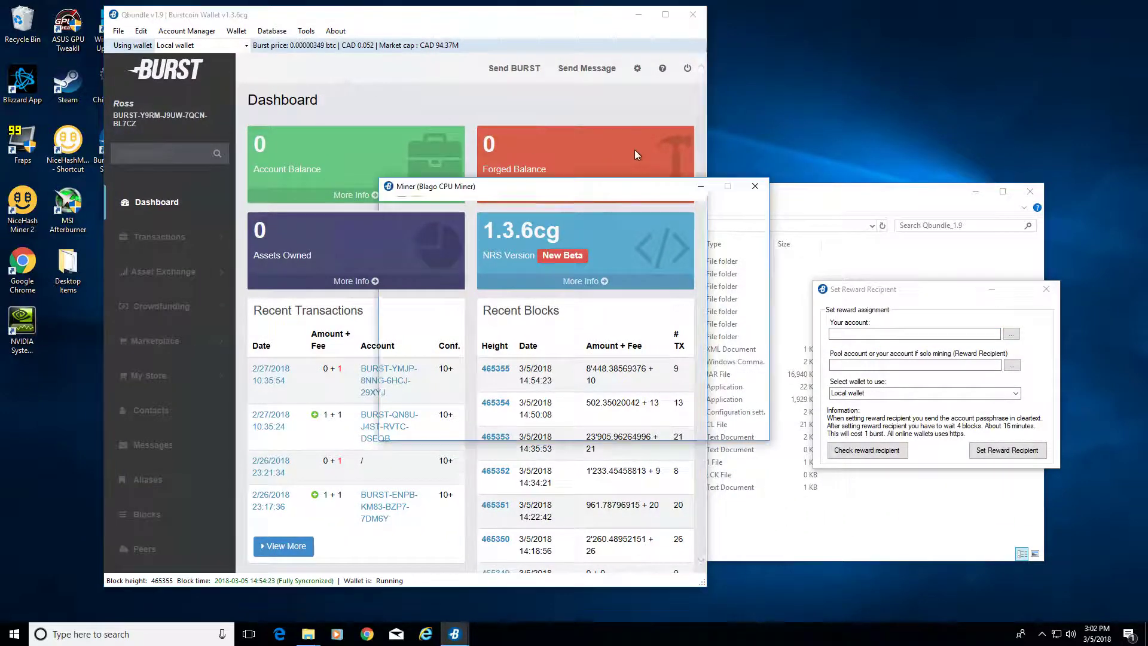
left_click(512, 251)
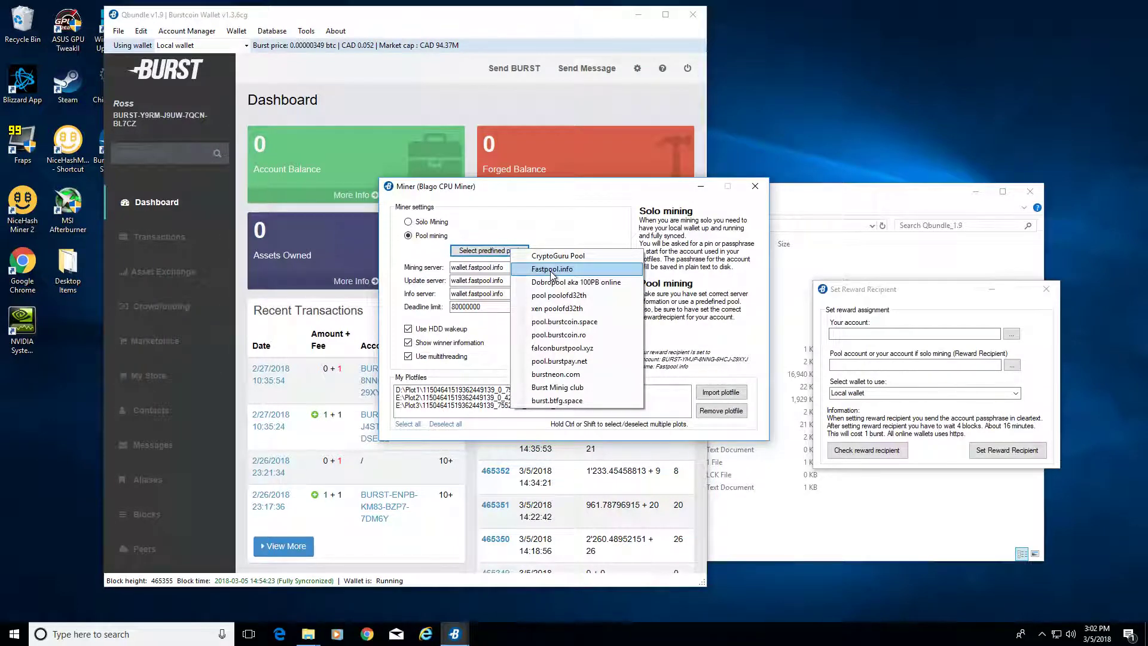
left_click(568, 230)
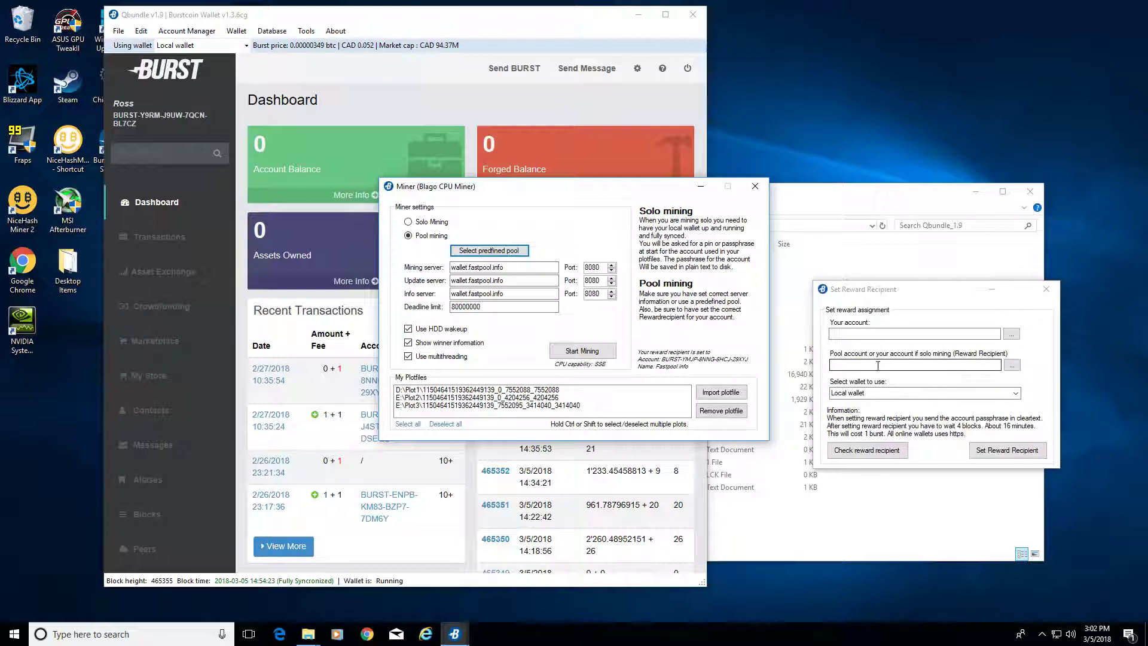
Fill in the wallet's own account and check that its reward recipient is Fastpool.info
left_click(875, 455)
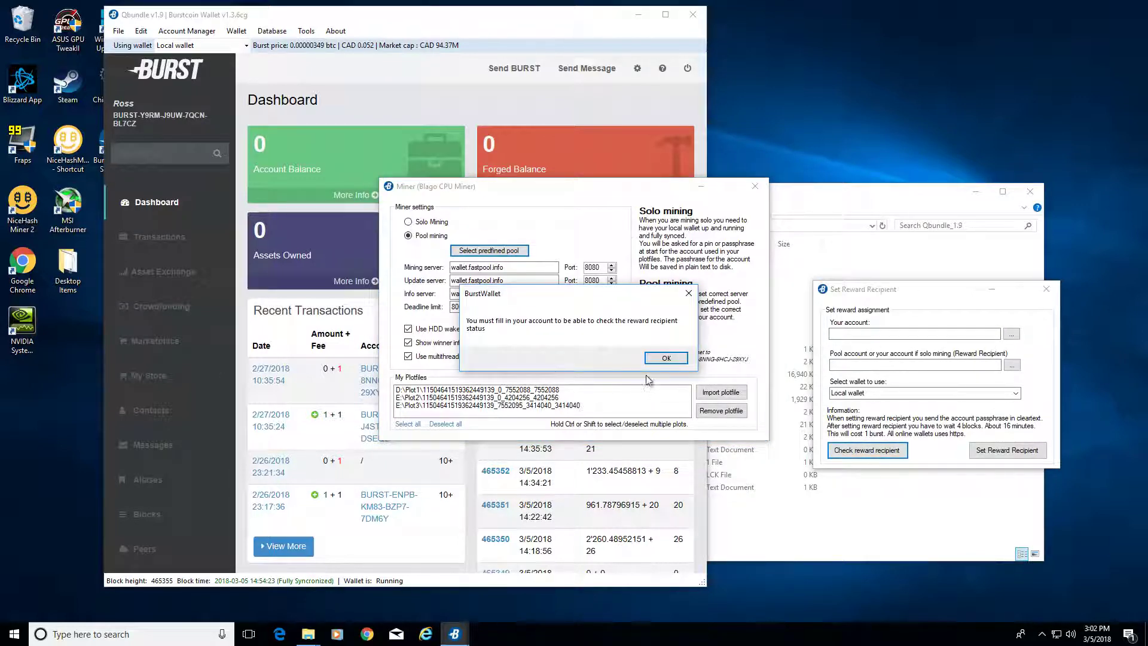
left_click(666, 362)
left_click(1011, 333)
left_click(1029, 344)
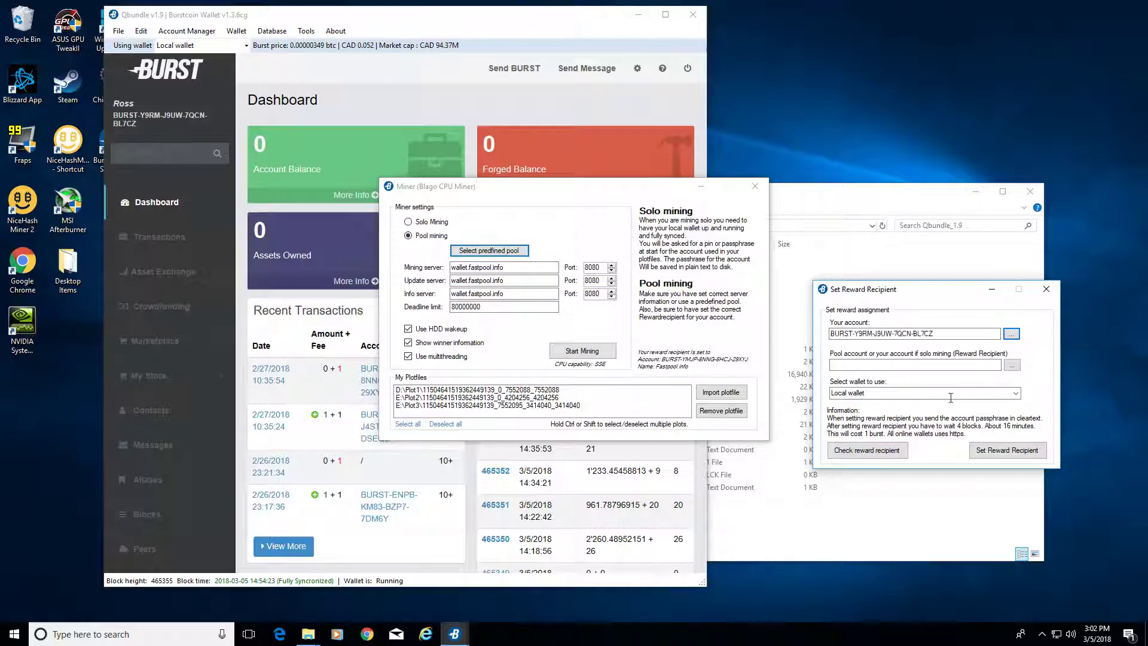
left_click(875, 454)
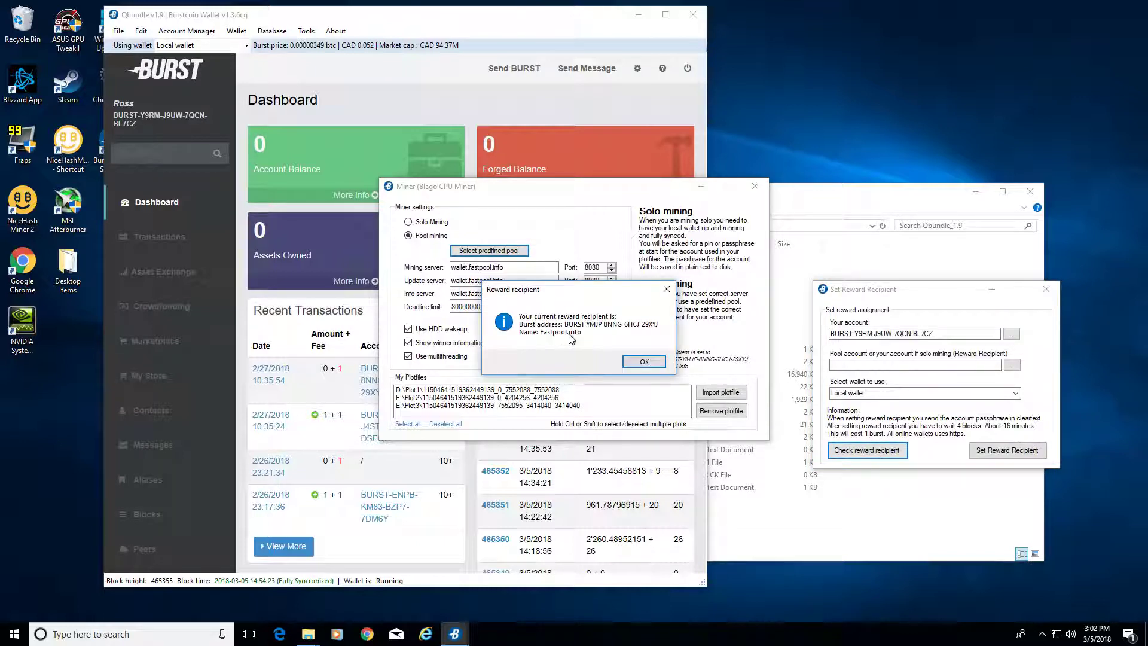
left_click(667, 289)
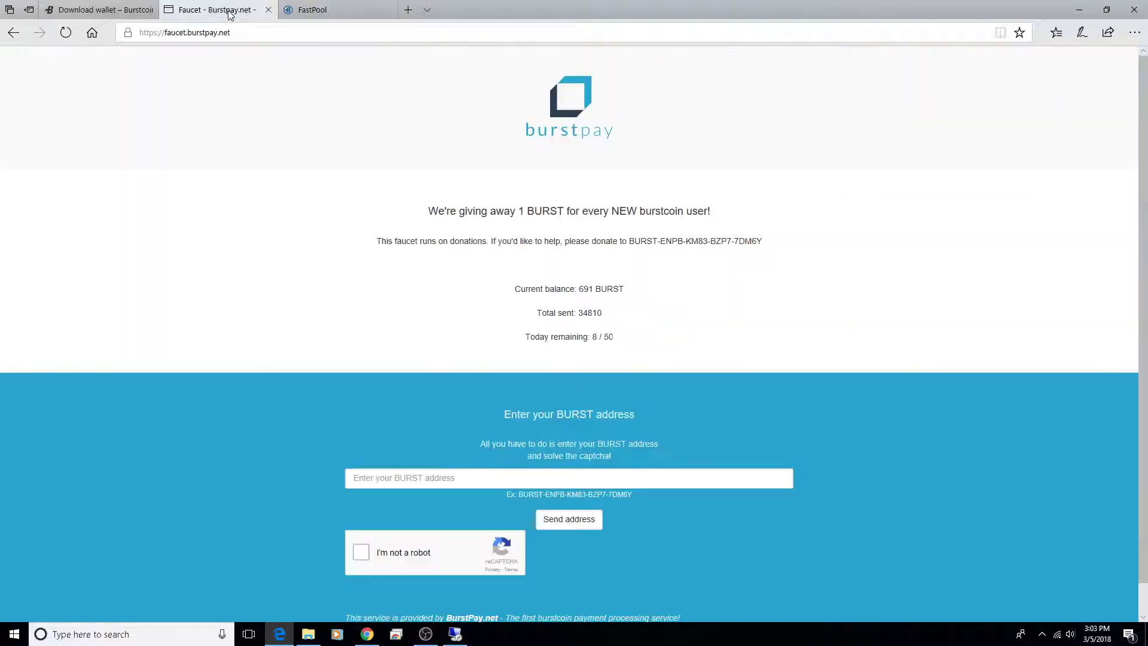
Look over the Burstpay faucet page that gives 1 BURST to new users
left_click(230, 11)
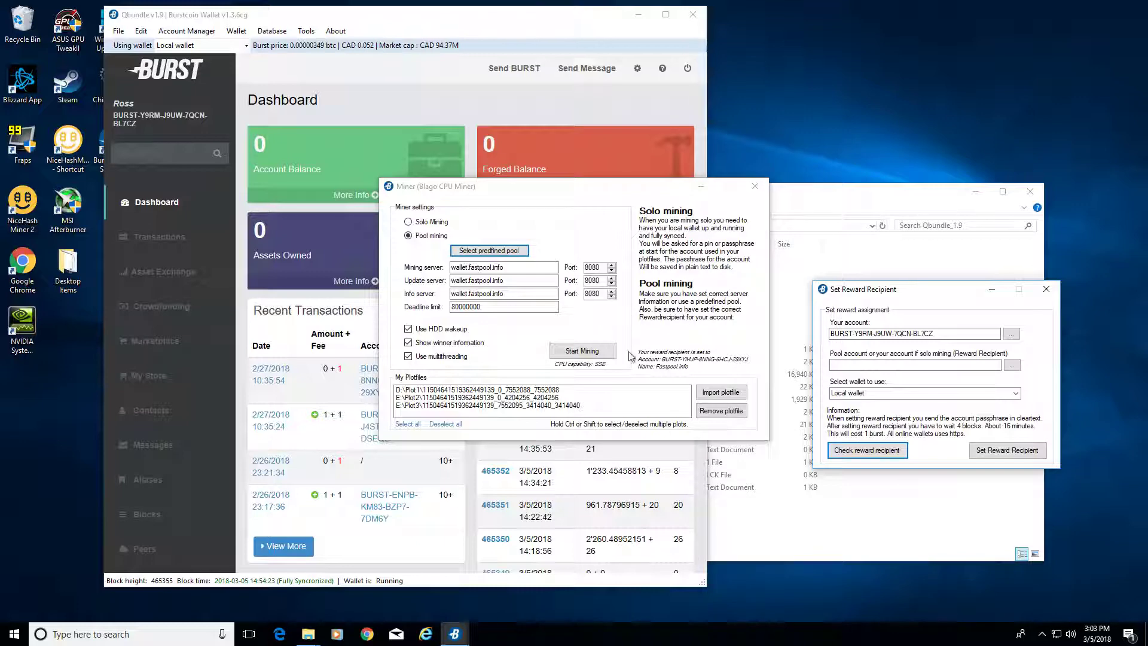
Close Set Reward Recipient, move the Miner dialog into view, and start Blago pool mining on Fastpool
left_click(1047, 291)
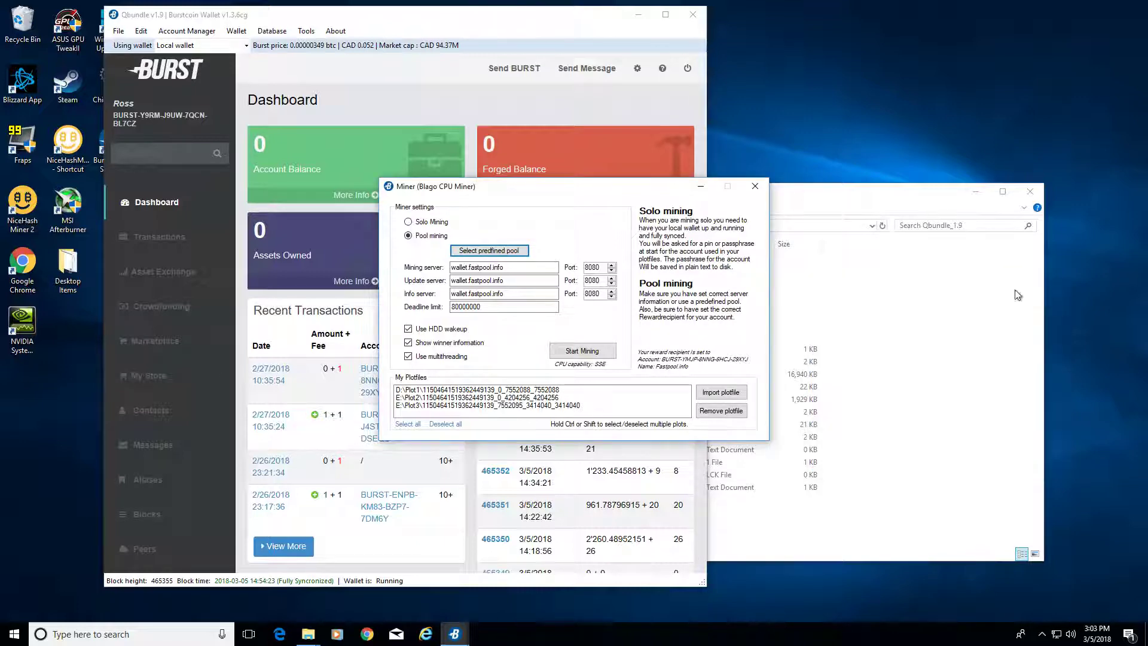
left_click(422, 33)
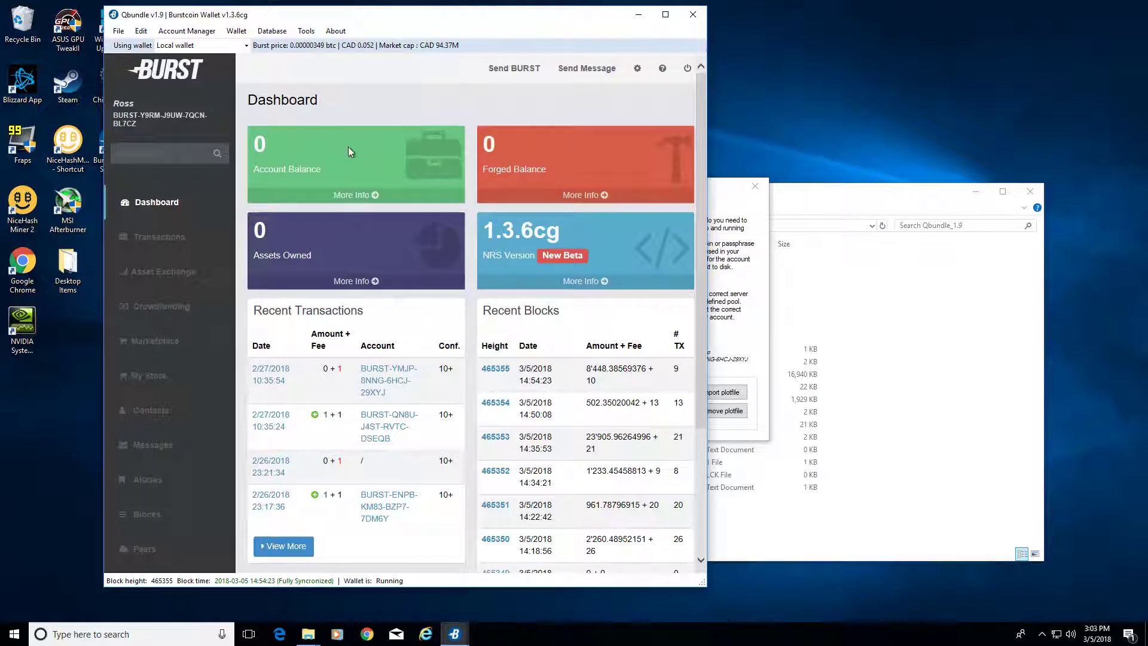
left_click(756, 209)
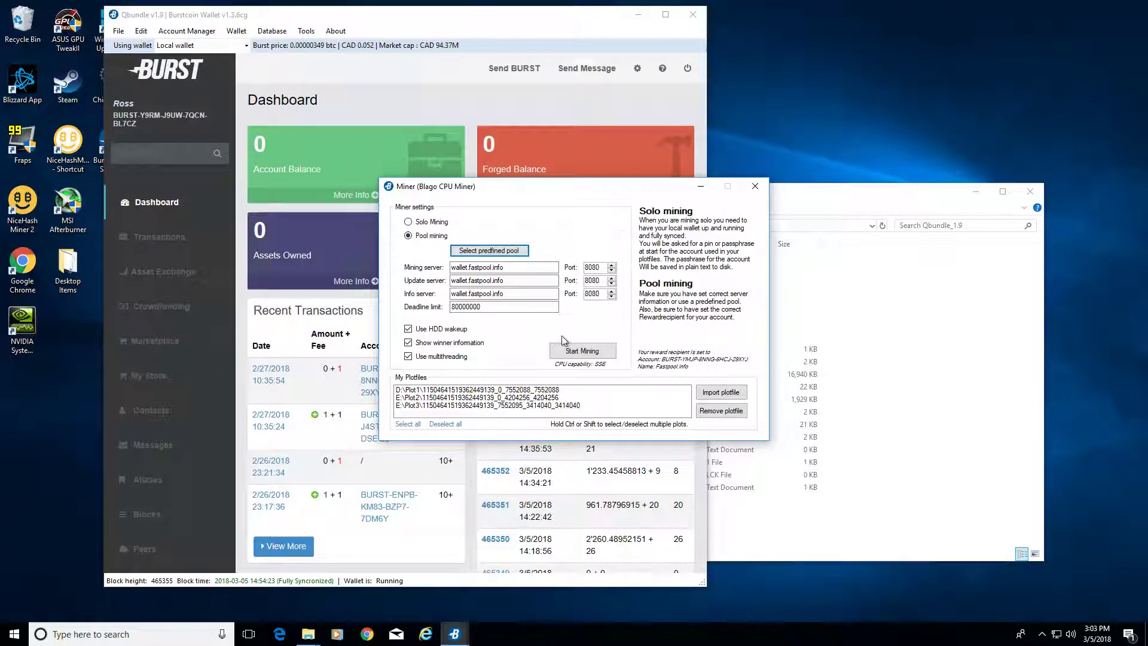
left_click(585, 352)
left_click_drag(570, 205, 653, 210)
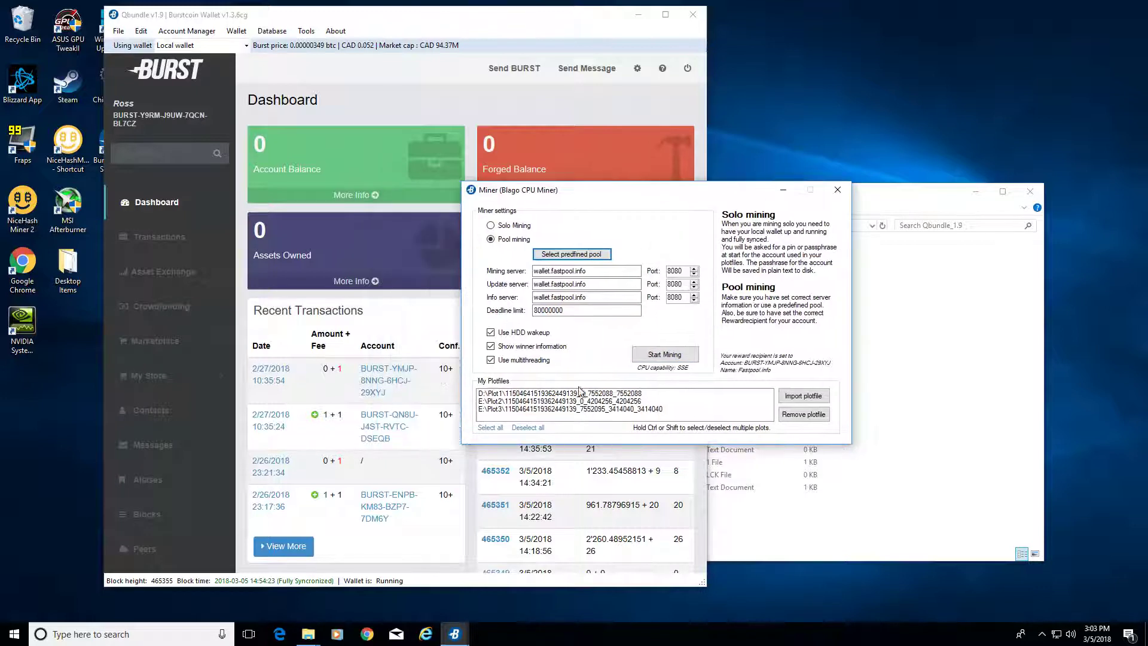
left_click(665, 355)
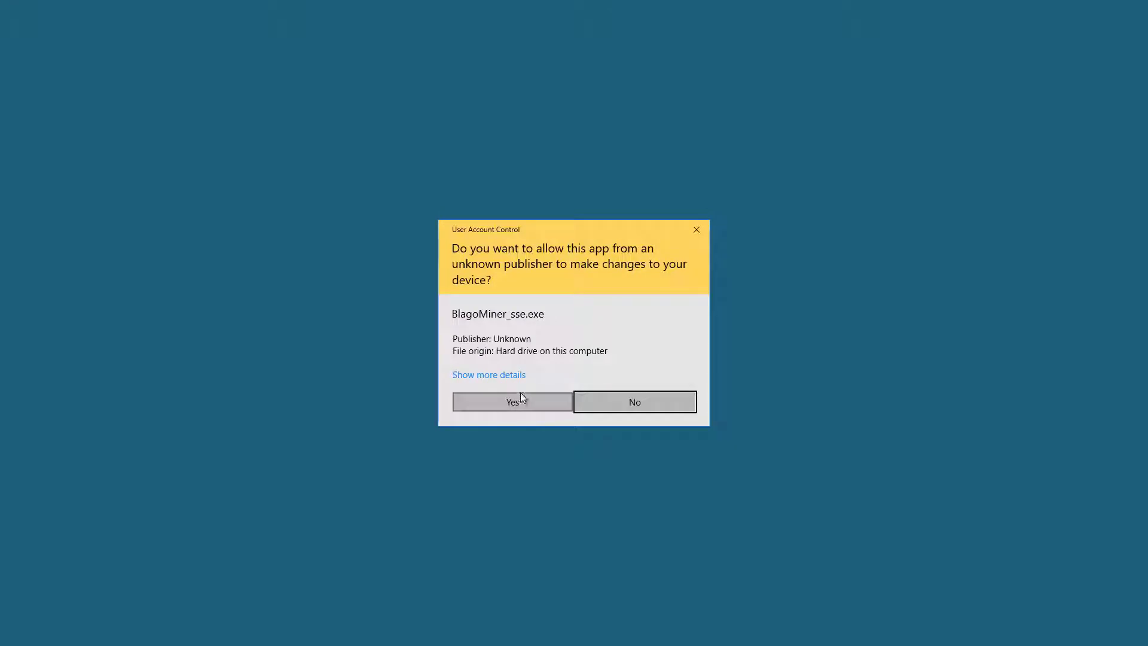
left_click(517, 399)
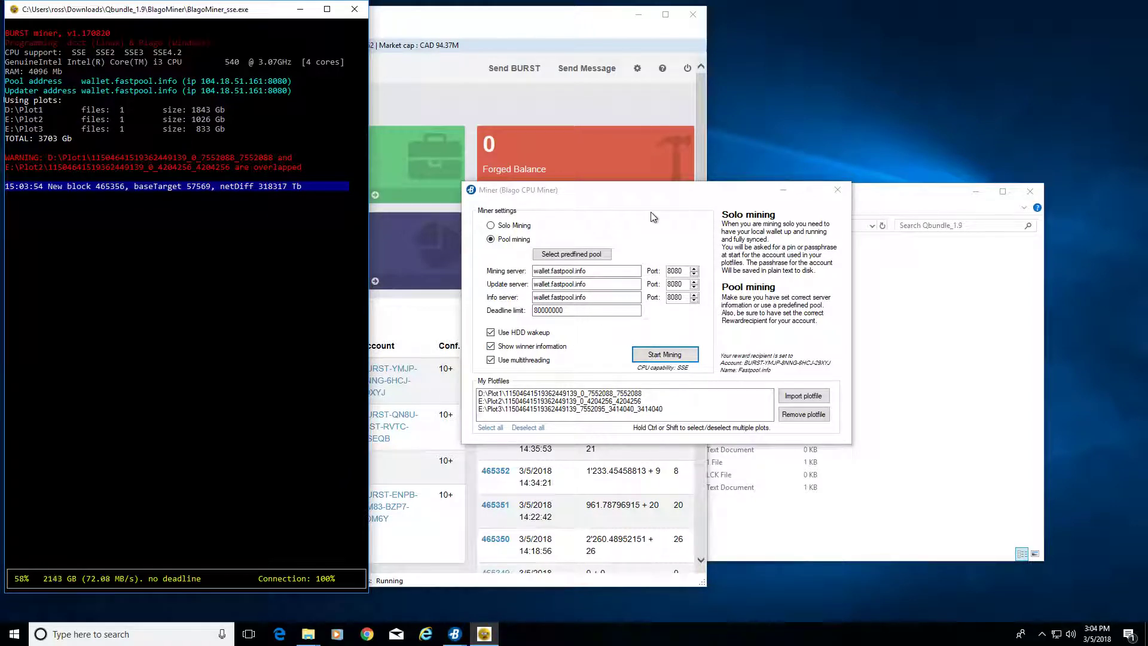
Inspect the Deadline limit value while Blago scans all 3703 GB for block 465356
left_click_drag(571, 310, 552, 310)
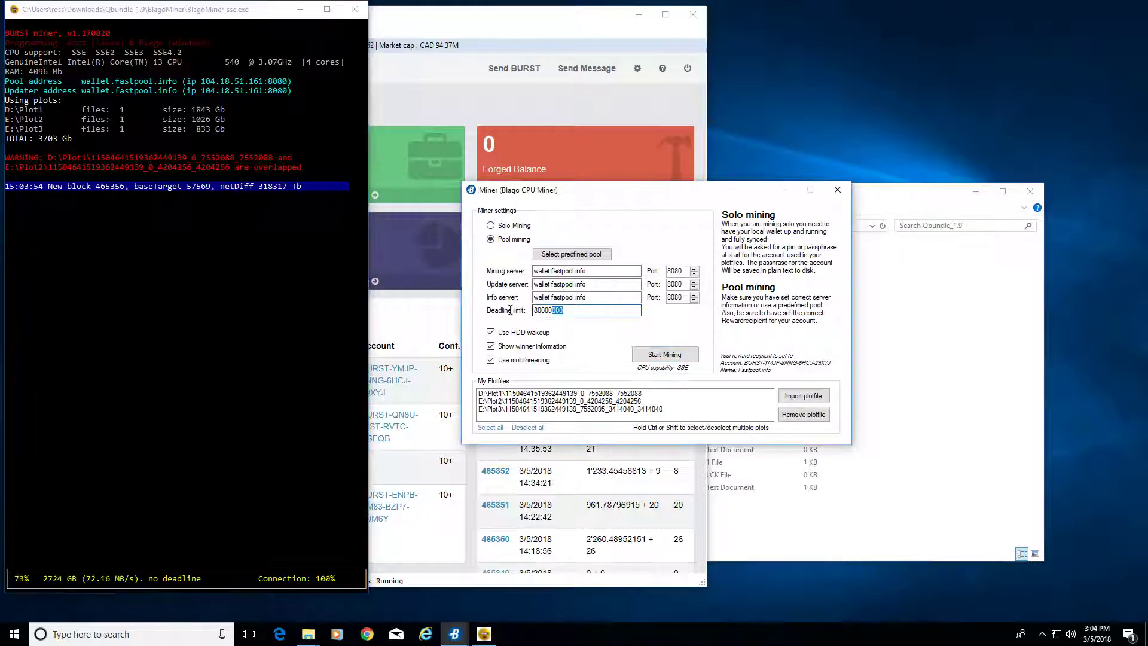
double_click(568, 310)
left_click(547, 309)
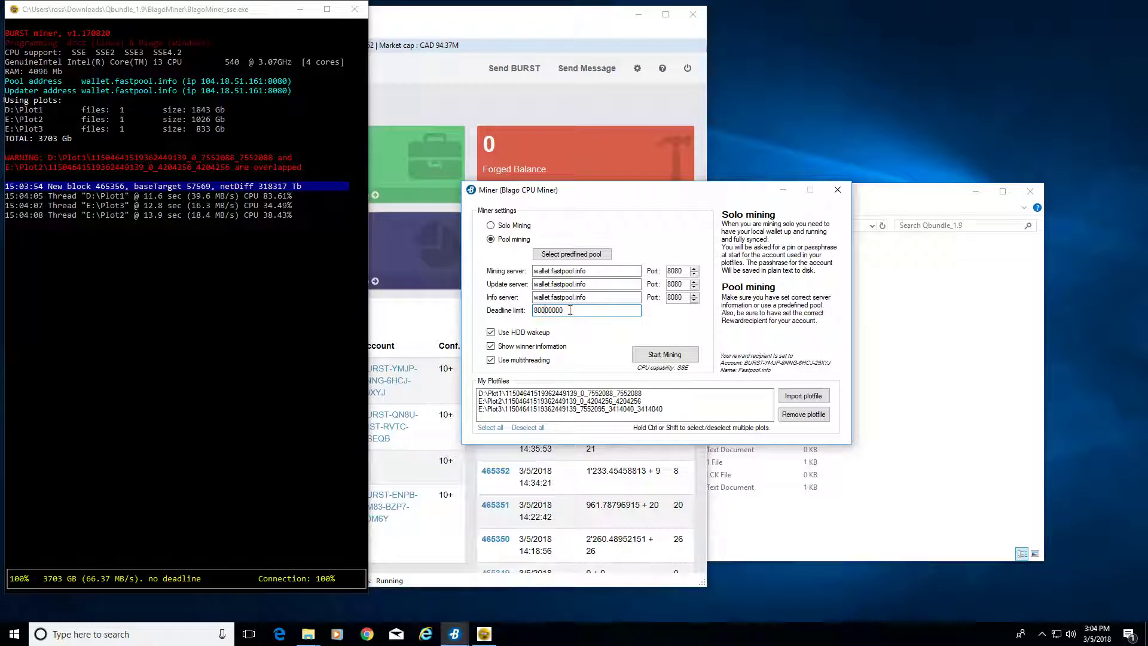
left_click_drag(570, 310, 554, 310)
left_click(582, 311)
Check the account's shares and 9.3732 Burst pending on the FastPool dashboard
left_click(694, 12)
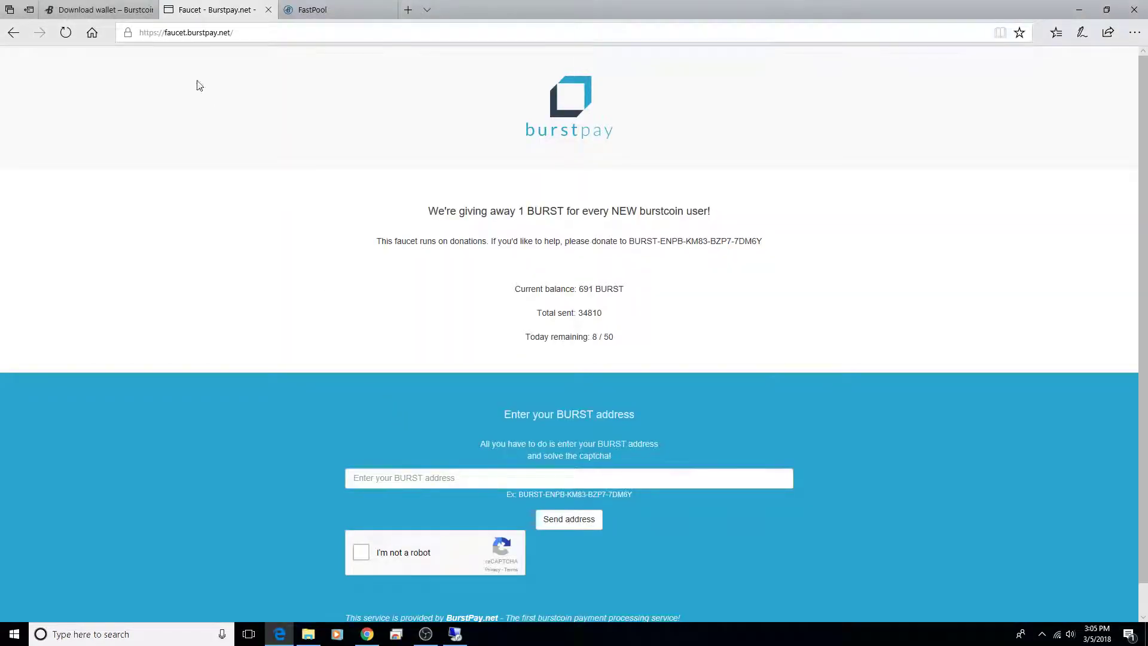
left_click(317, 10)
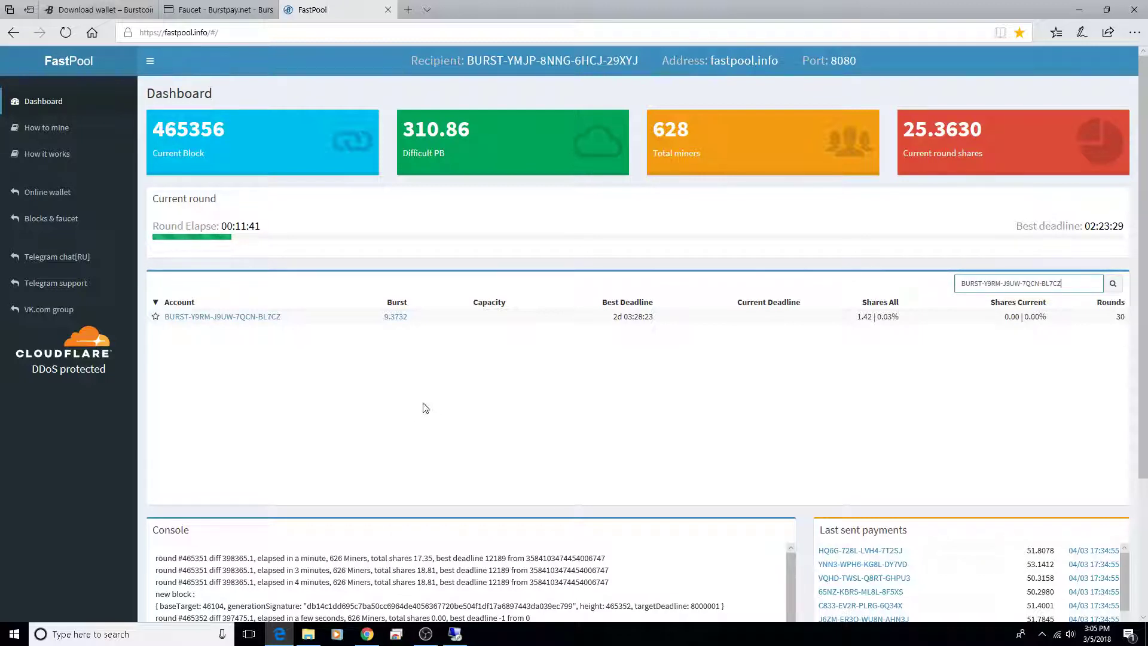
Move the wallet window to the right and browse its Tools menu without choosing anything
left_click(455, 635)
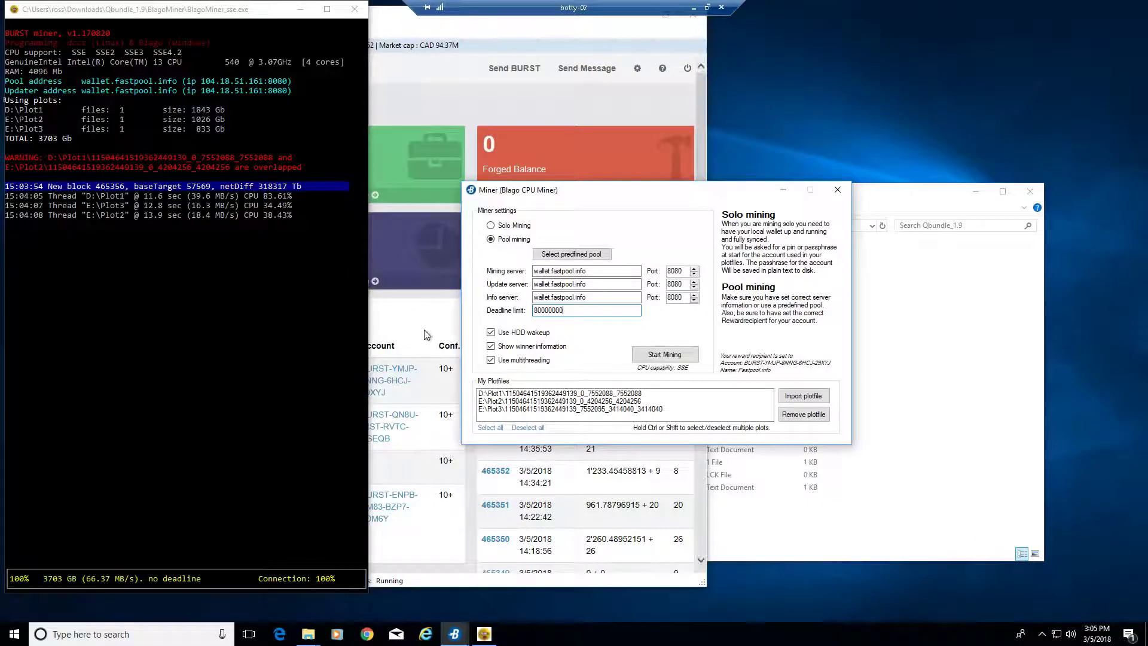
left_click(395, 24)
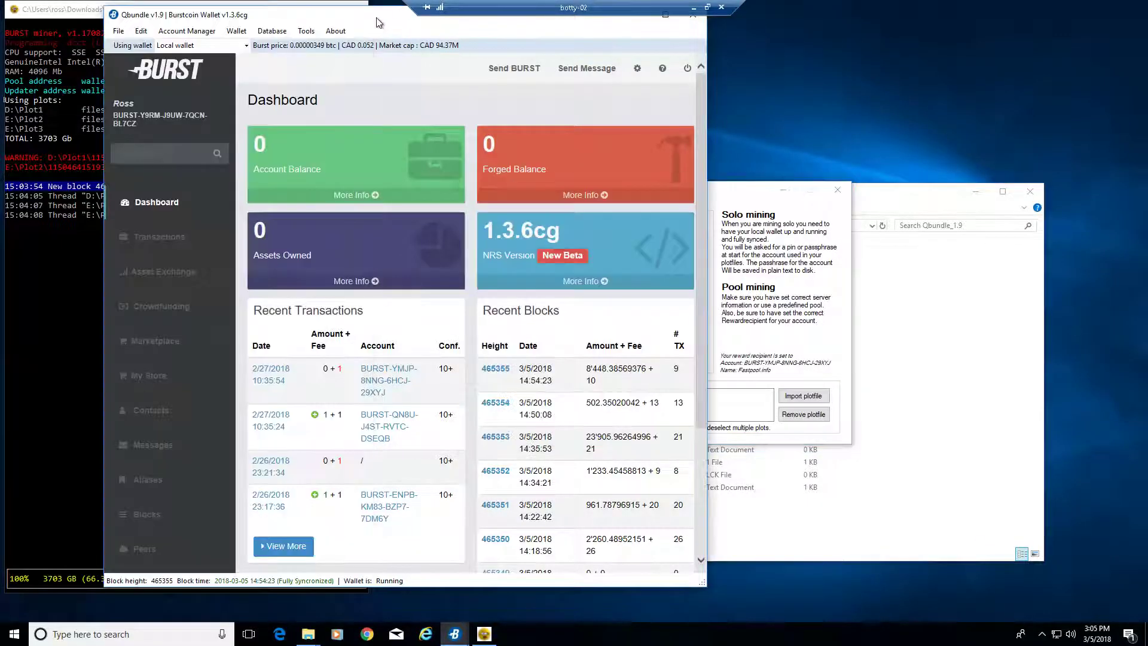
left_click_drag(386, 23, 658, 27)
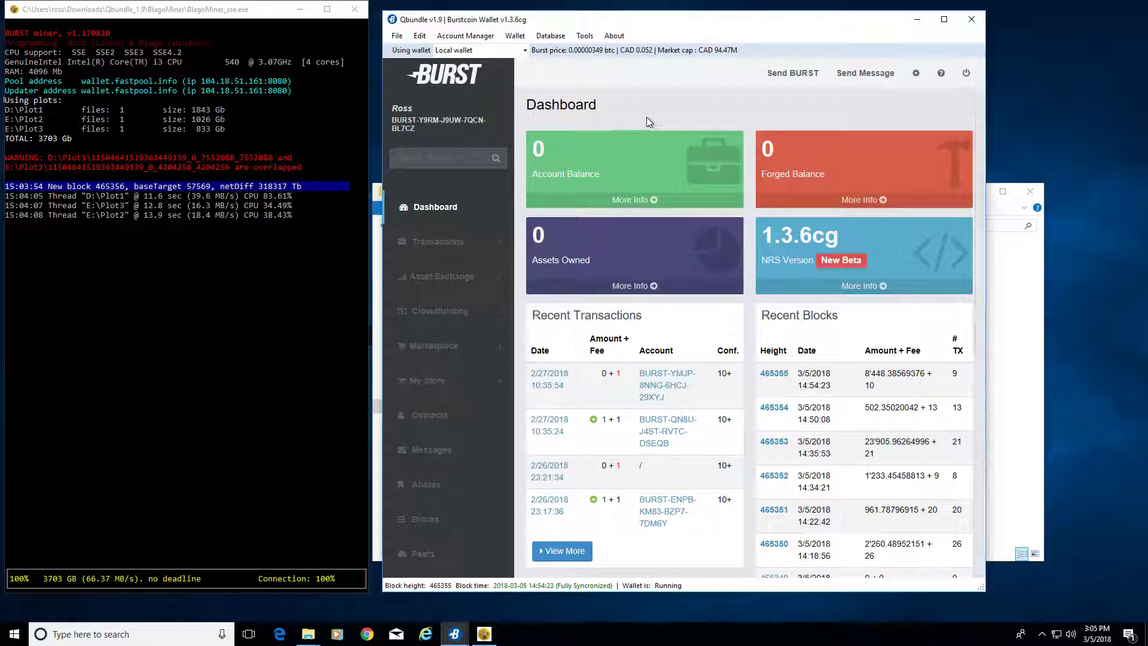
left_click(585, 36)
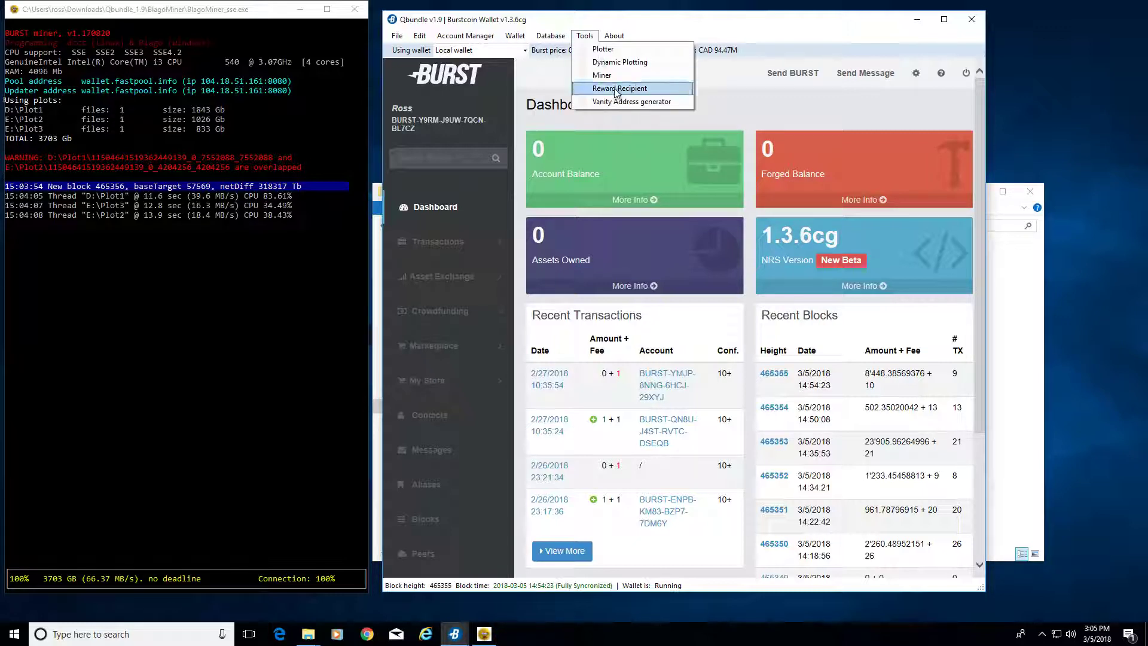
left_click(741, 118)
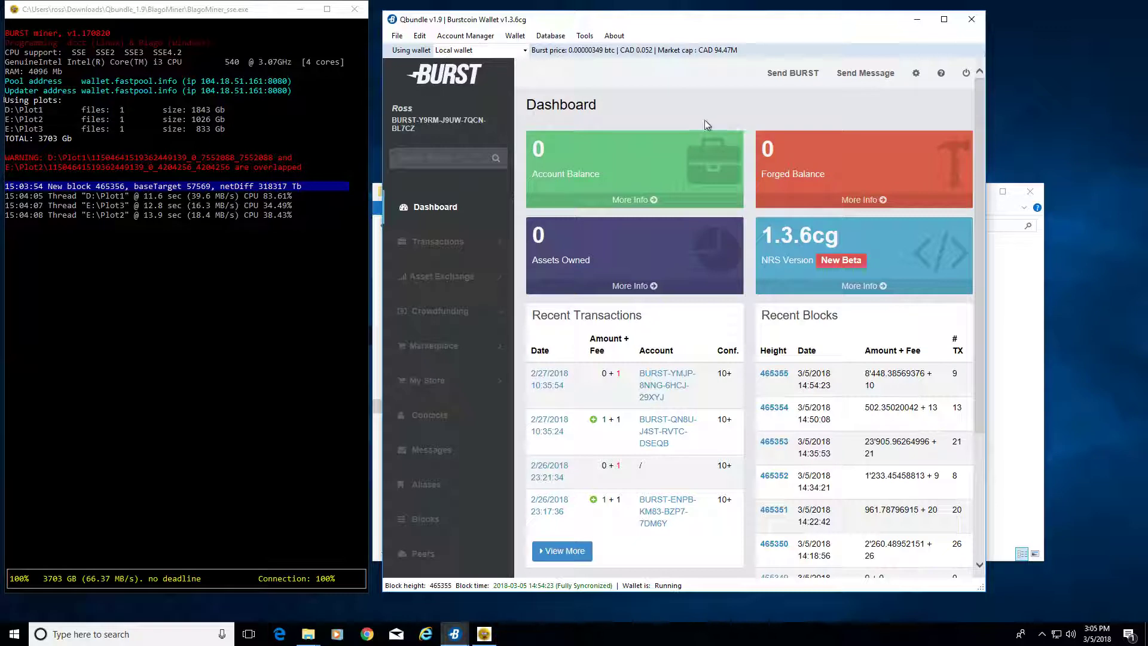
Close the miner settings and the Qbundle_1.9 folder window, then restore the wallet
left_click(915, 24)
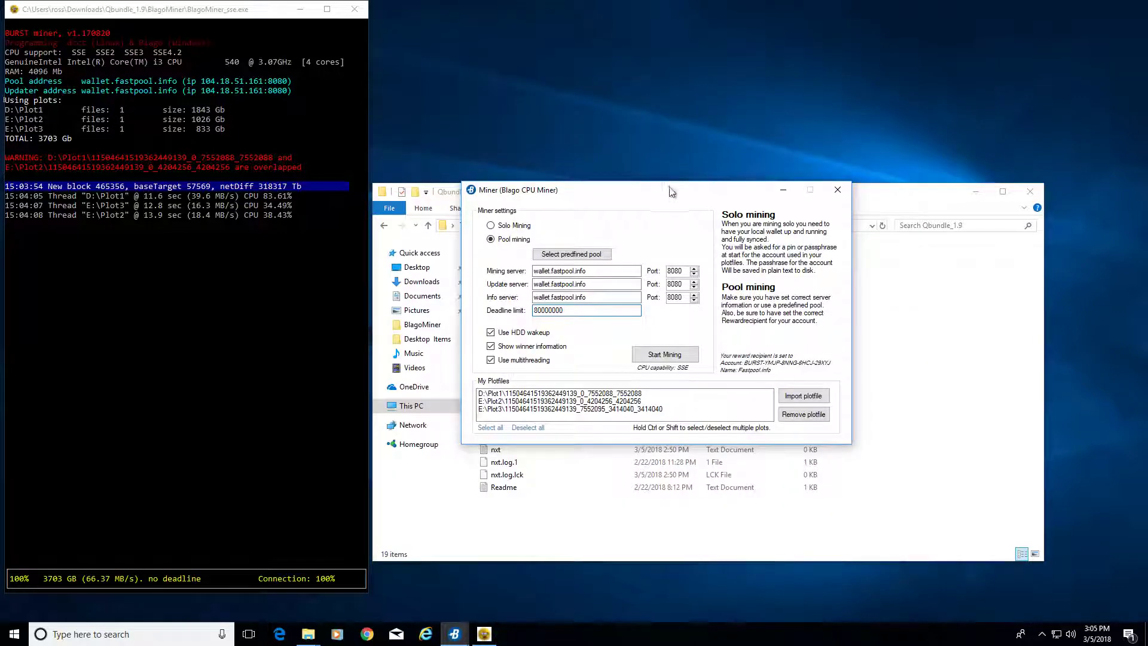
left_click(838, 191)
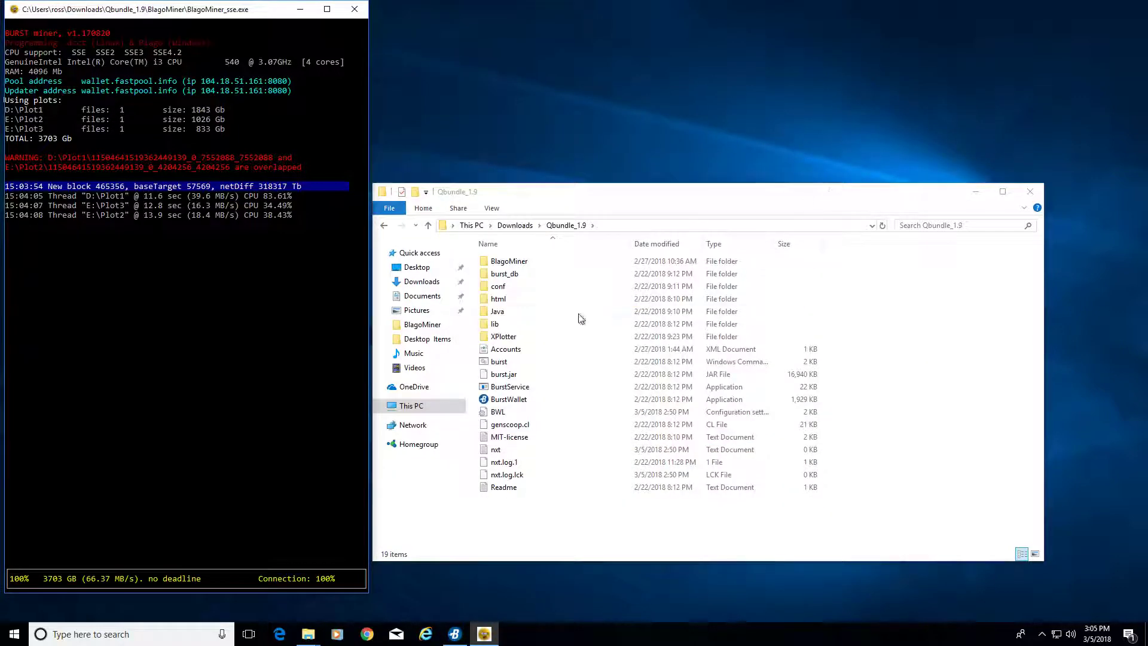
left_click(1028, 190)
left_click(455, 634)
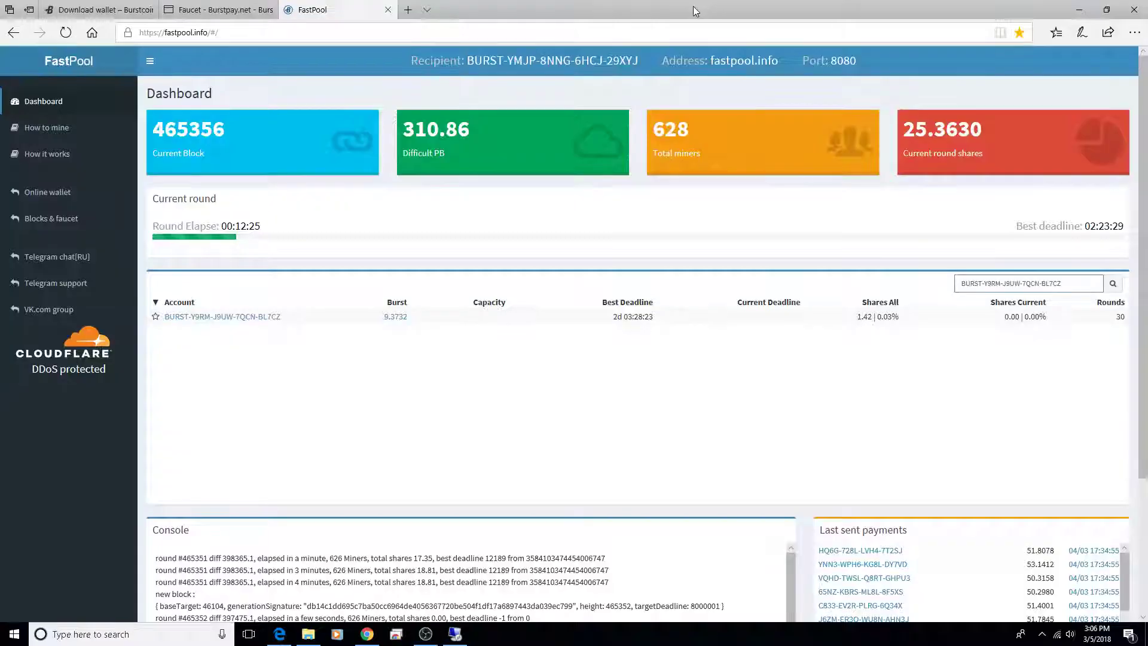
Review the FastPool account statistics, then view the Burstpay faucet showing 691 BURST balance
left_click(696, 11)
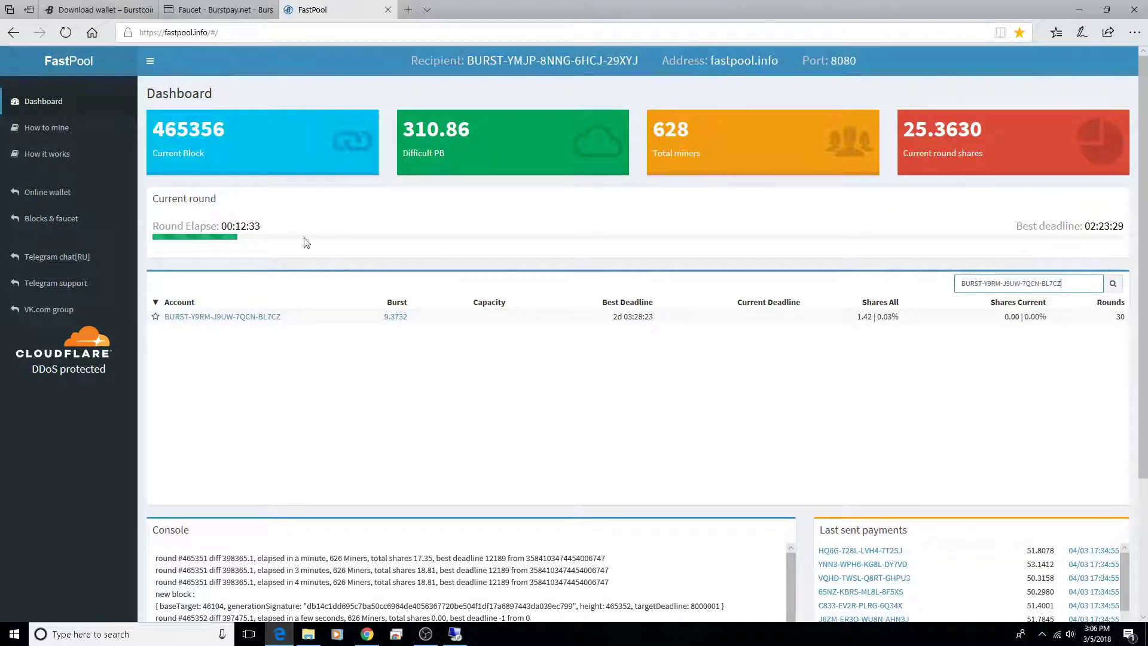
left_click(225, 12)
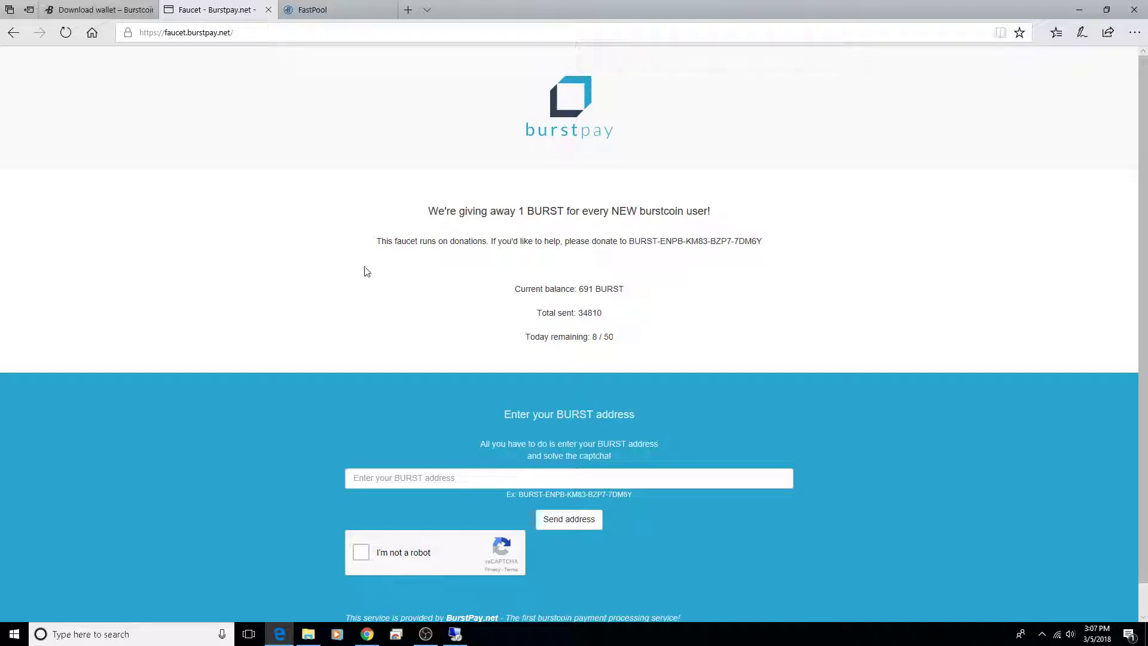
Glance at the download-wallet page, then return to the Burstpay faucet page
left_click(114, 13)
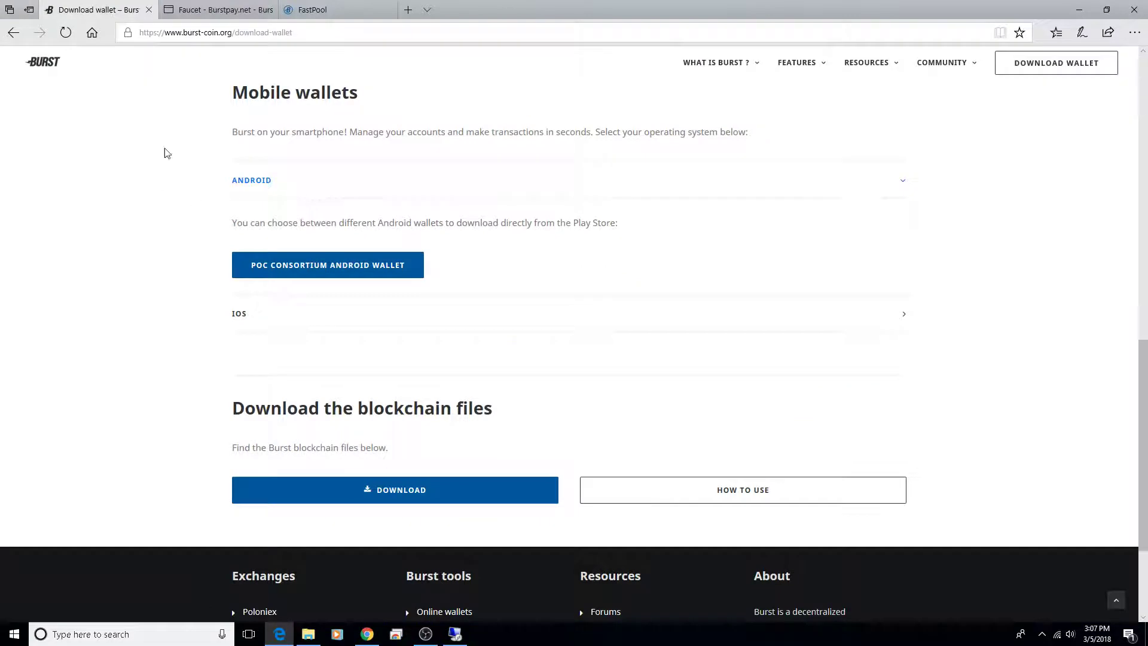
left_click(239, 9)
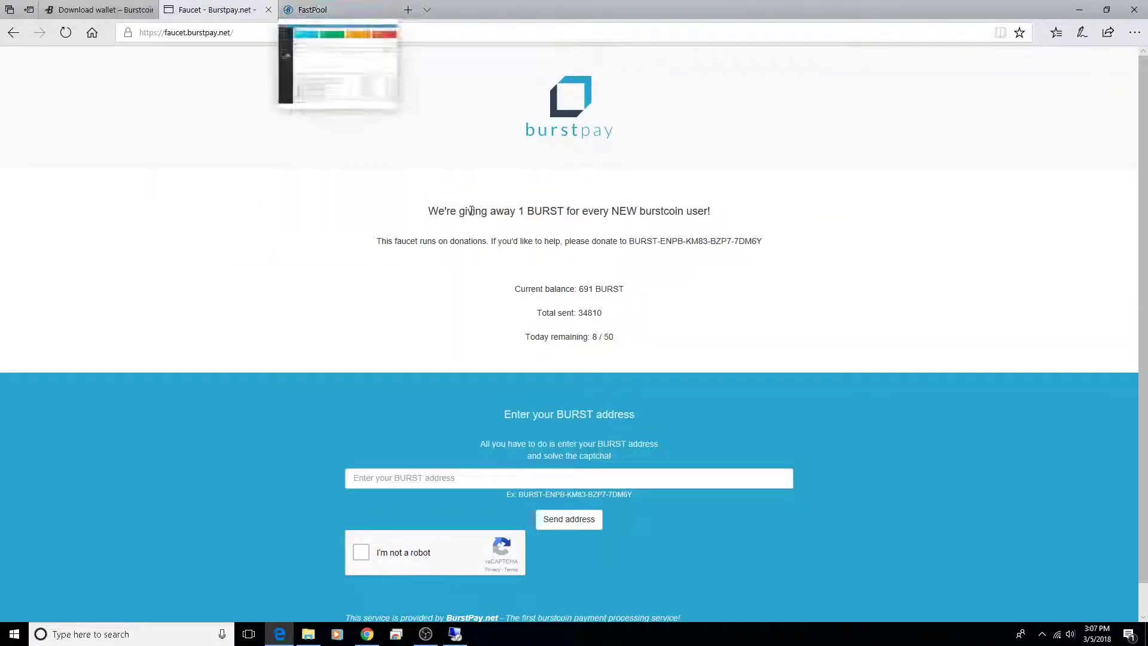